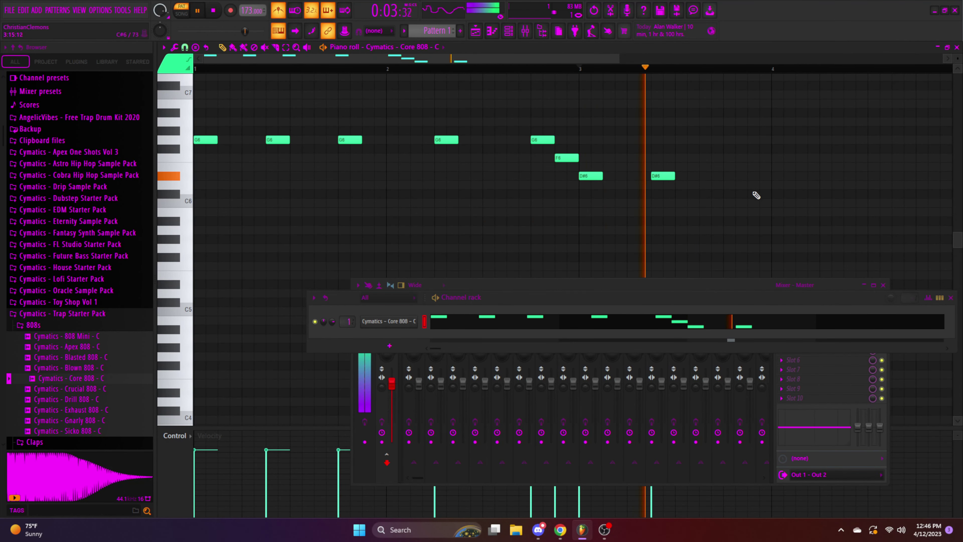
- Complete the 808 melody with notes descending from D#6 through D6 to repeated C6 notes up to the start of bar 5
left_click(784, 203)
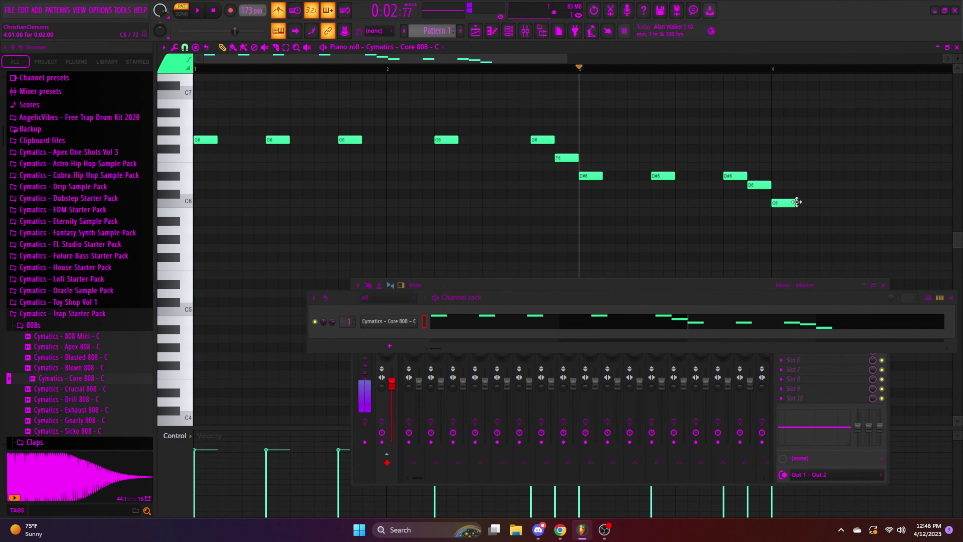
left_click_drag(875, 223, 863, 223)
key("space")
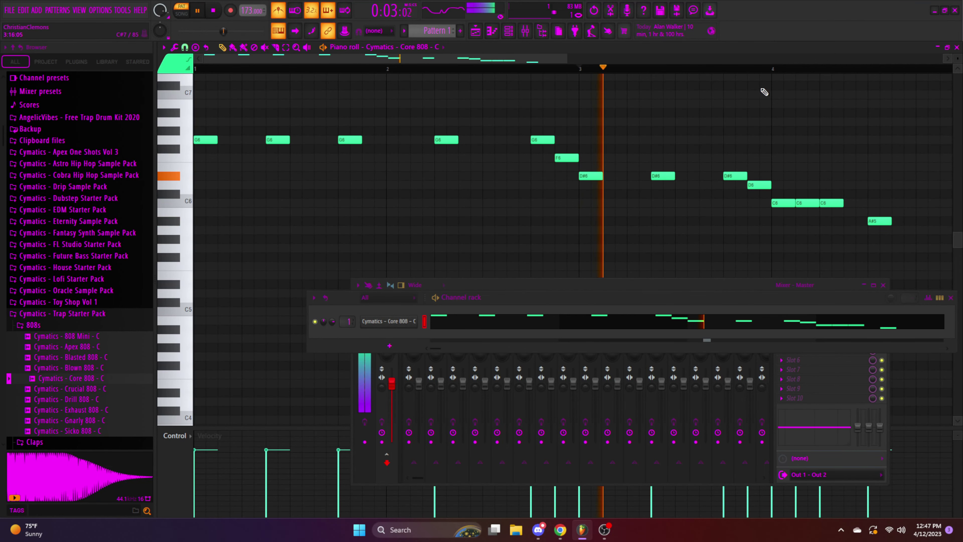
scroll(728, 67, "down", 2)
left_click_drag(694, 221, 693, 206)
key("space")
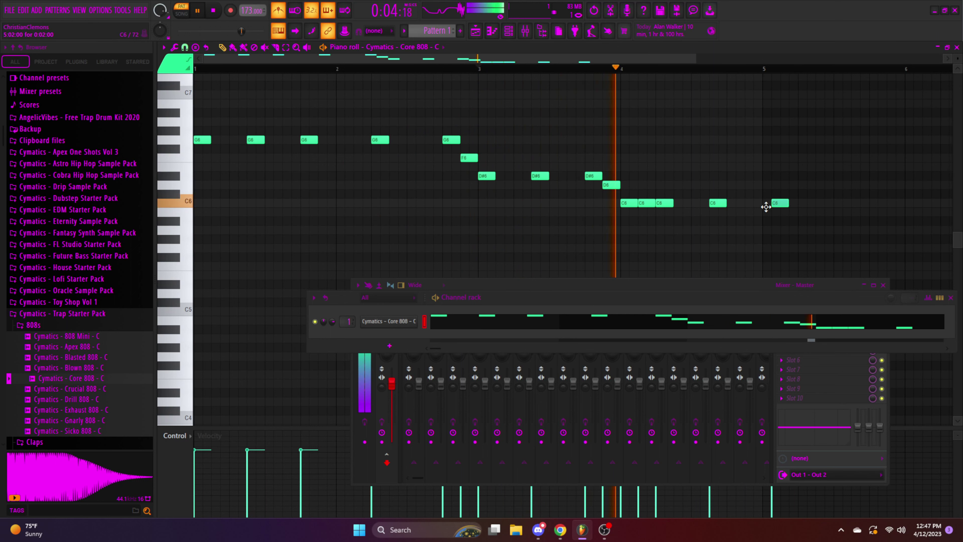
left_click_drag(766, 207, 757, 207)
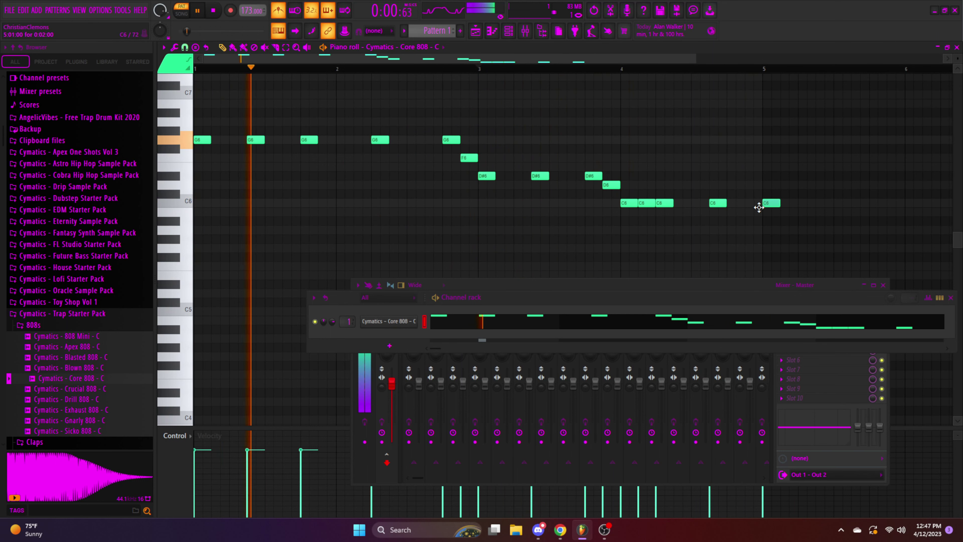
key("space")
- Apply legato to the 808 notes and delete the extra C6 note at bar 5
key("ctrl+l")
key("space")
right_click(770, 205)
- Raise all 808 notes to full velocity and transpose them down one octave, with the Insert 1 fader lowered
key("ctrl+a")
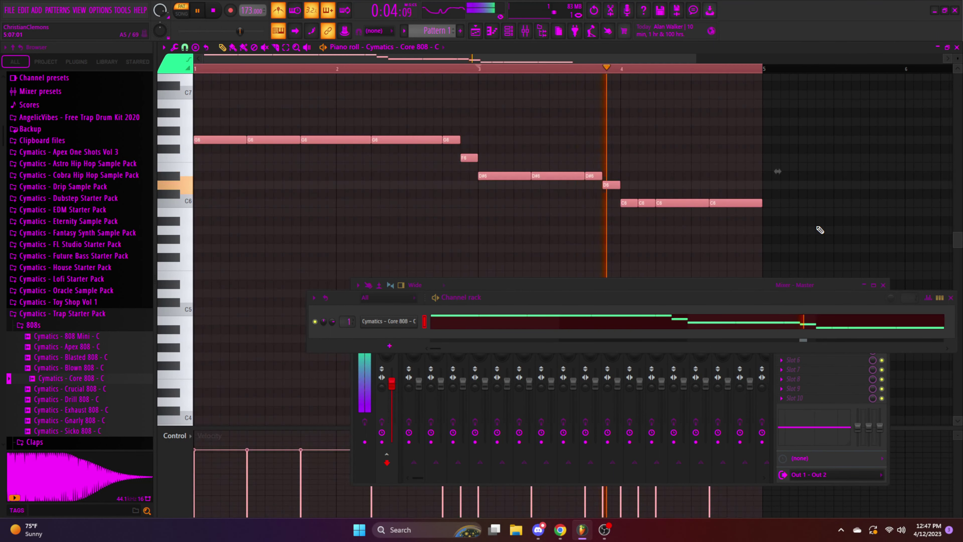
scroll(819, 230, "up", 3)
left_click(417, 389)
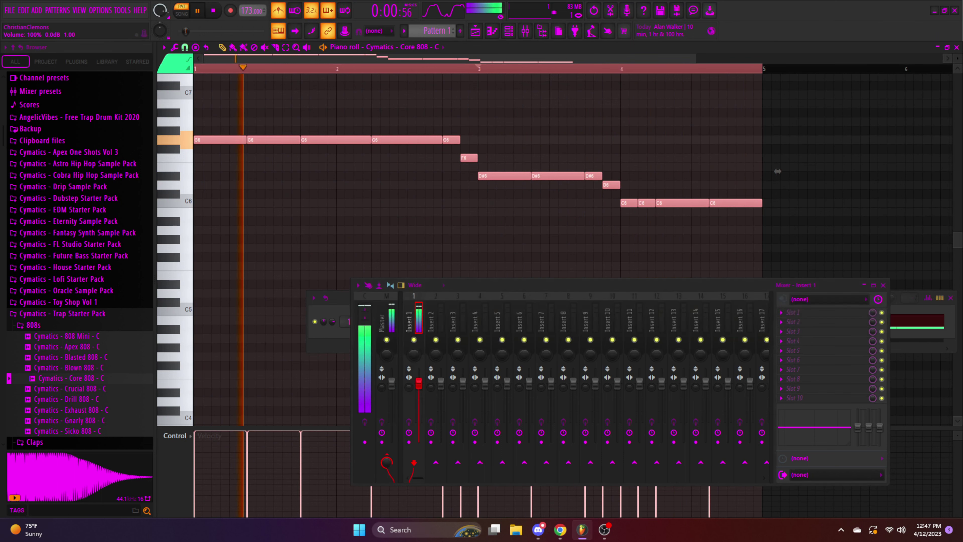
left_click(884, 285)
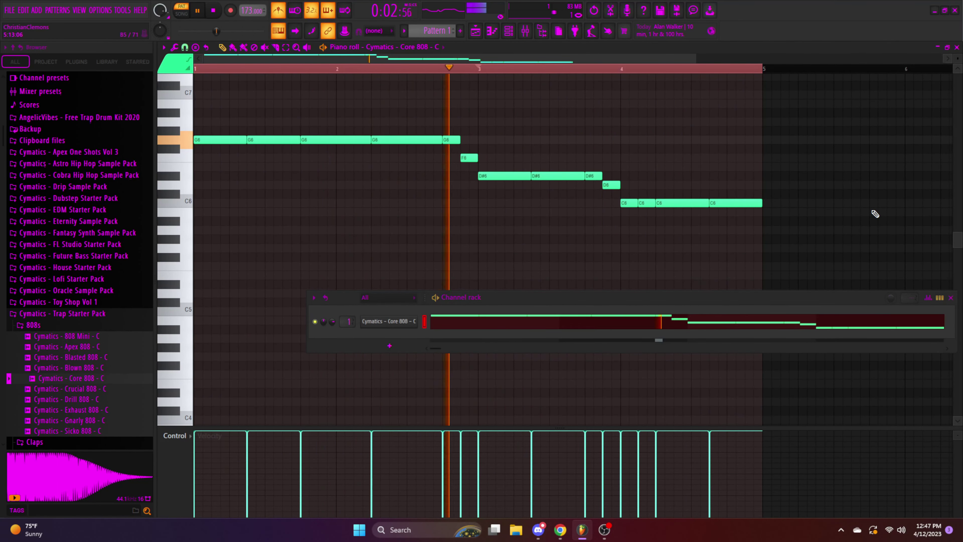
key("ctrl+Down")
- Load Cymatics - Outta Here Hihat as a new channel and program hits on every second step plus a few extra ones
scroll(12, 325, "down", 7)
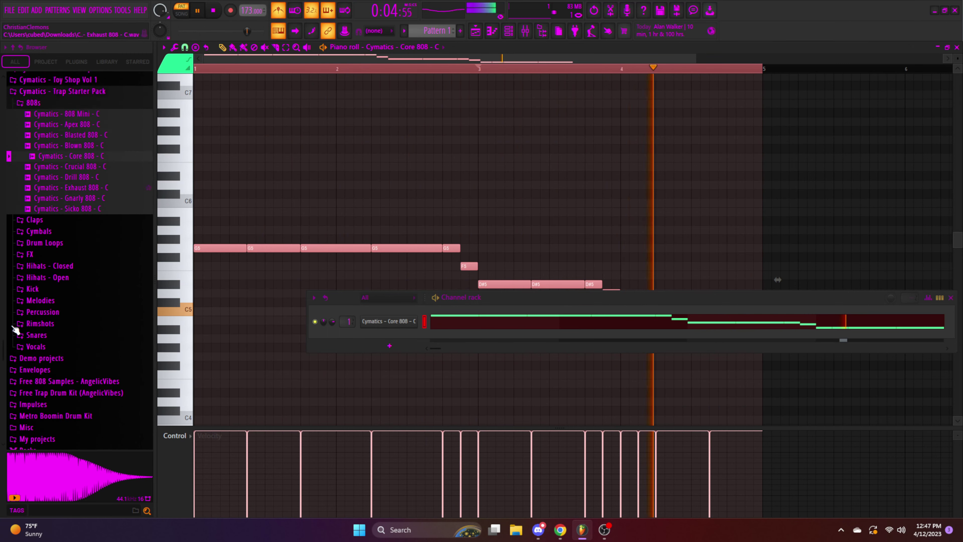
left_click(47, 235)
key("space")
left_click_drag(75, 289, 81, 315)
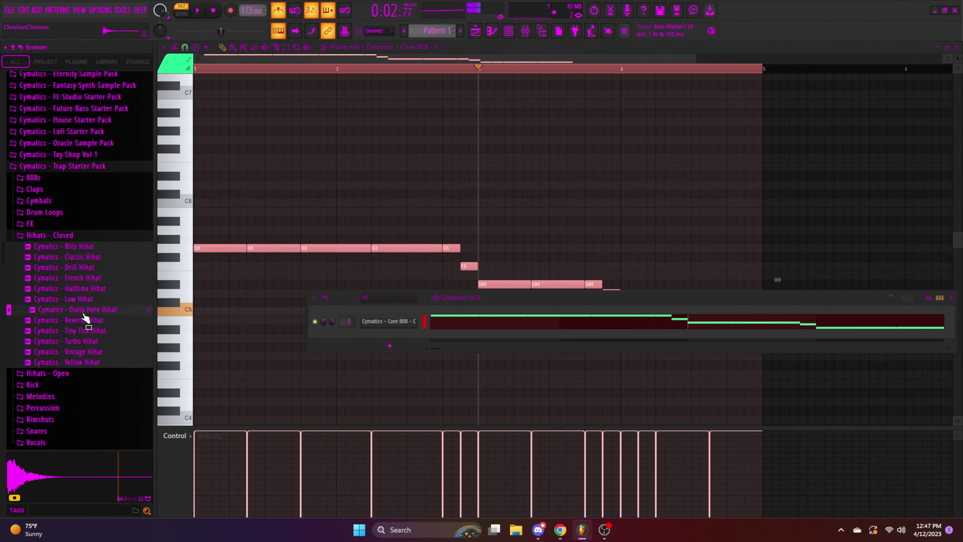
left_click_drag(394, 337, 394, 338)
right_click(417, 337)
left_click(558, 369)
key("space")
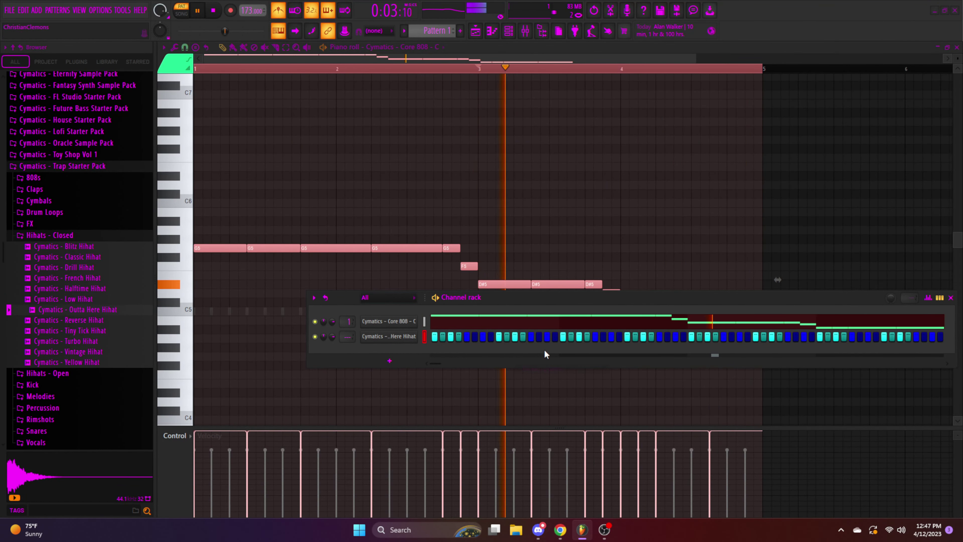
key("space")
key("space")
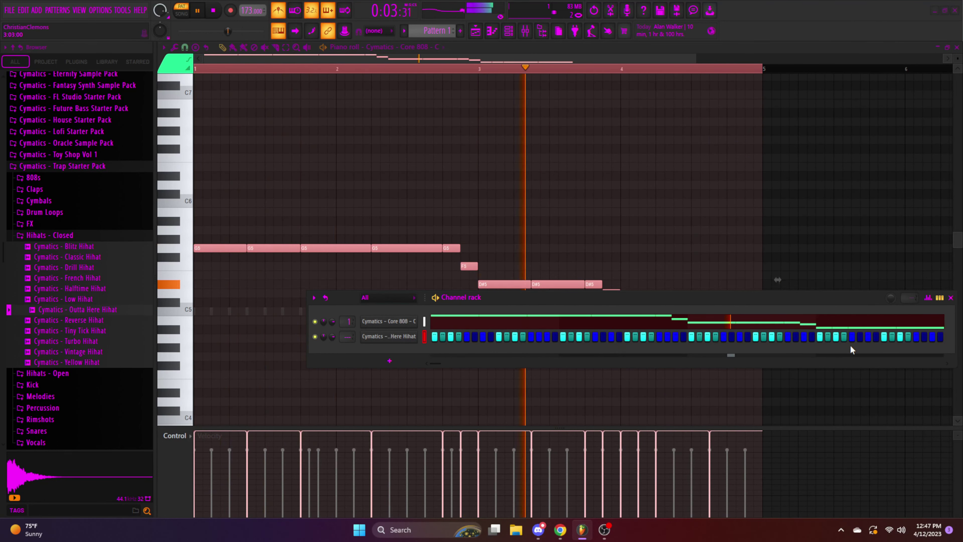
- Route the hihat to mixer track 2 with a lowered fader and turn on Normalize for its sample
left_click_drag(347, 336, 347, 321)
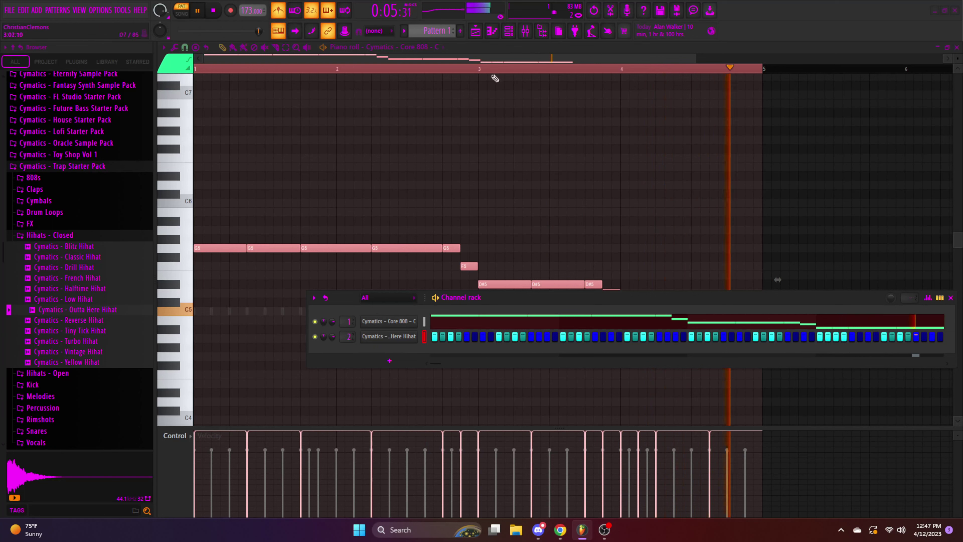
left_click(527, 30)
left_click_drag(441, 381, 442, 401)
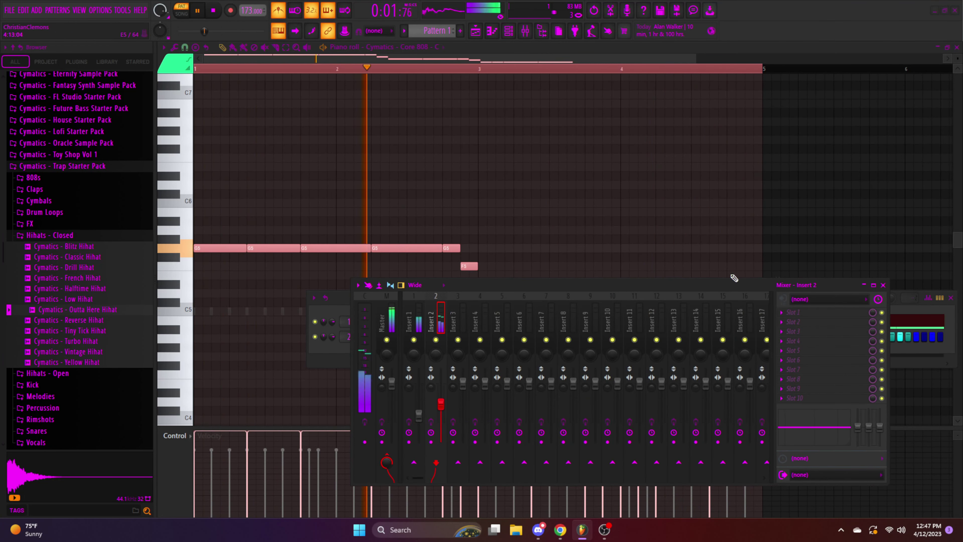
left_click(874, 285)
left_click(389, 337)
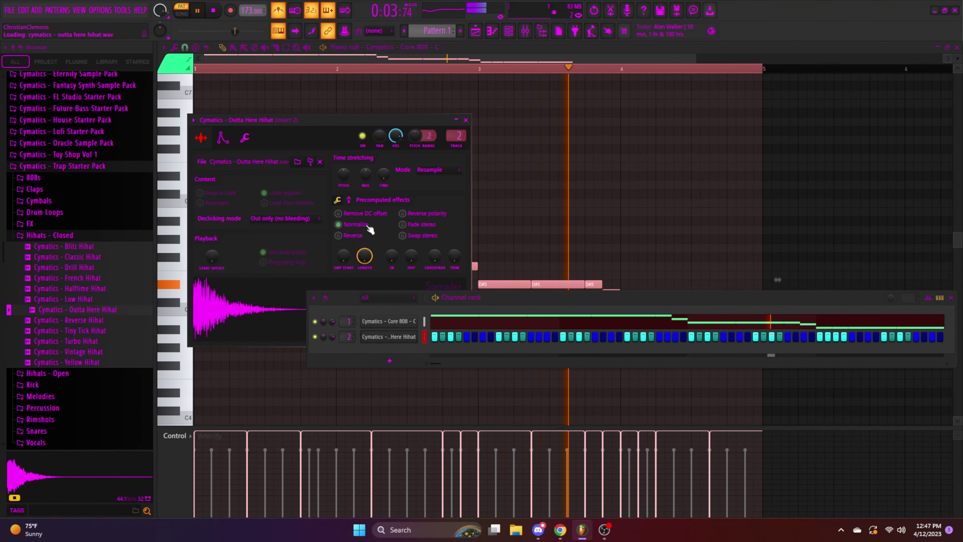
- Load Cymatics - Multistack Clap as a new channel and place claps on steps 9, 25, 41 and 57
left_click(50, 189)
key("space")
left_click(71, 253)
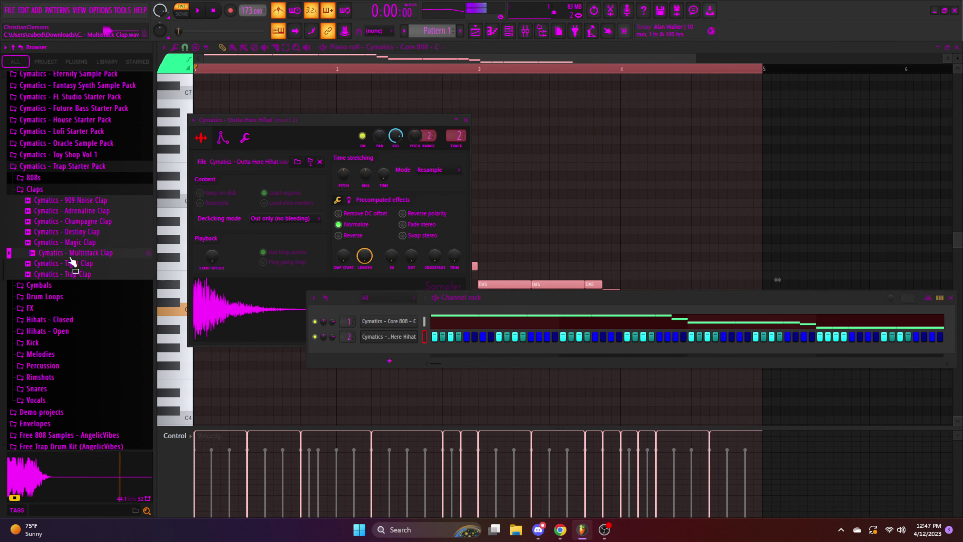
left_click_drag(398, 349, 526, 353)
key("space")
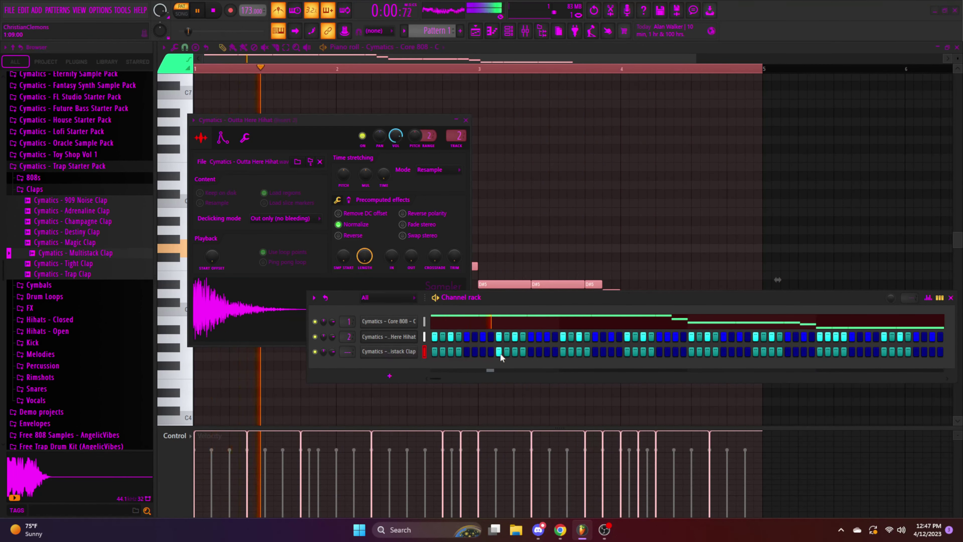
left_click(628, 351)
left_click(756, 351)
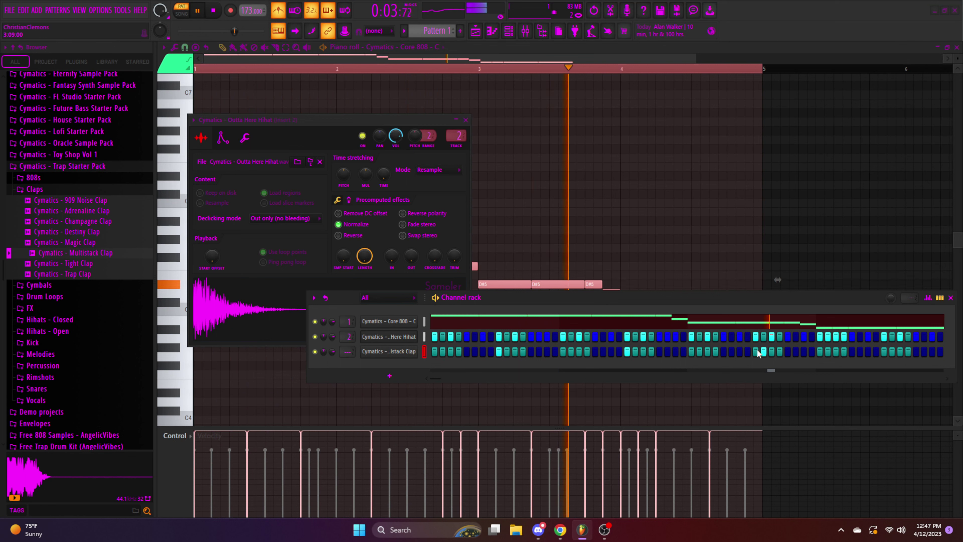
left_click(883, 352)
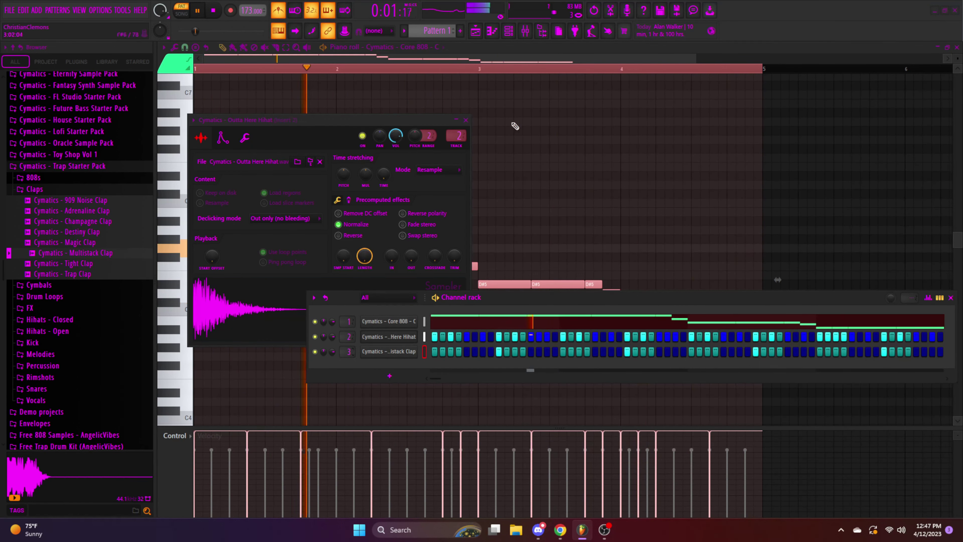
- Route the clap to mixer track 3 with a lowered fader and turn off the metronome
left_click(525, 31)
left_click_drag(463, 384, 463, 405)
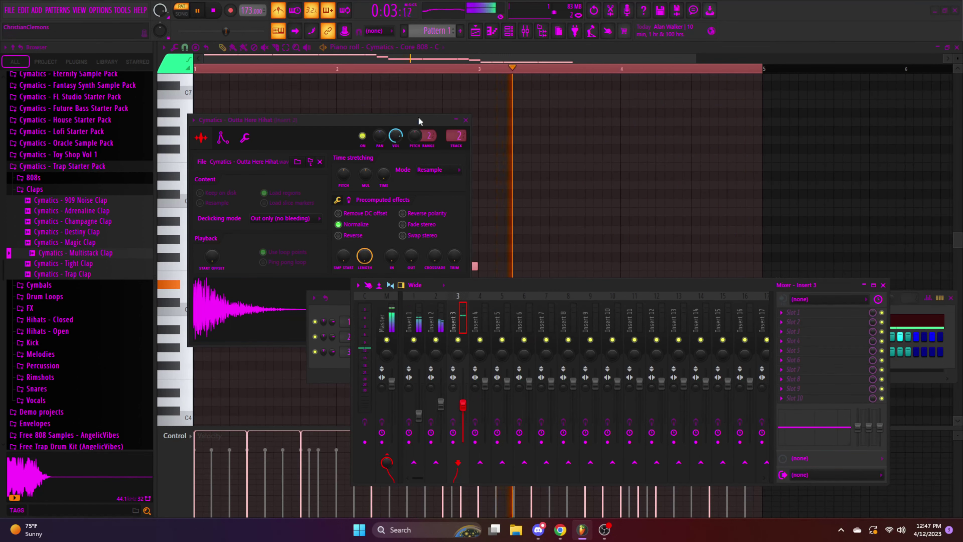
left_click(285, 10)
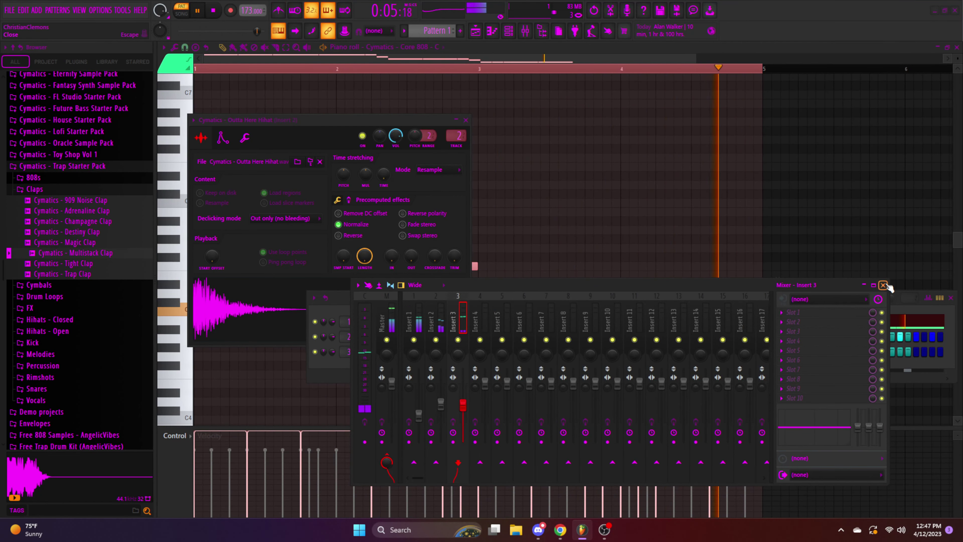
left_click(884, 285)
- Load Cymatics - Careless Kick - G# as a new channel and turn on Normalize for its sample
left_click(33, 343)
left_click_drag(64, 374, 417, 365)
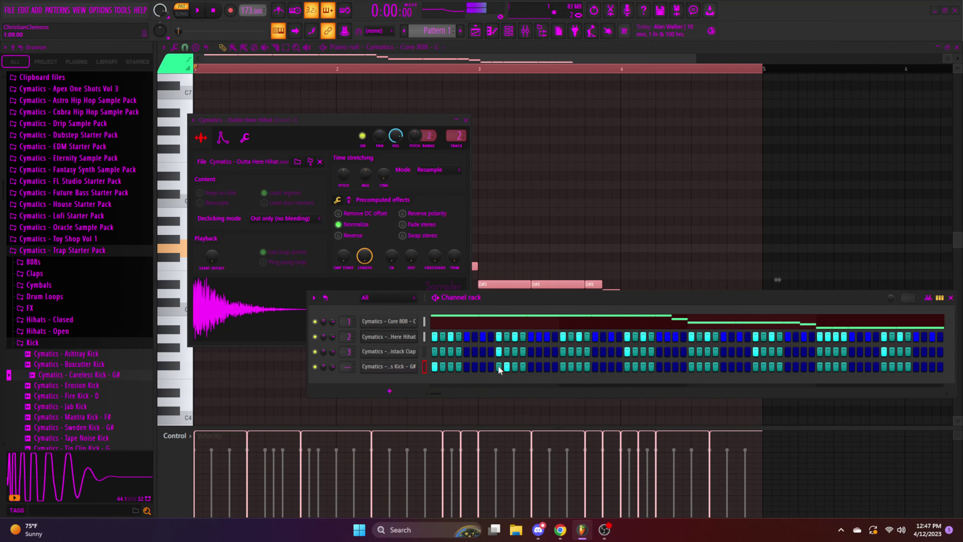
left_click(389, 366)
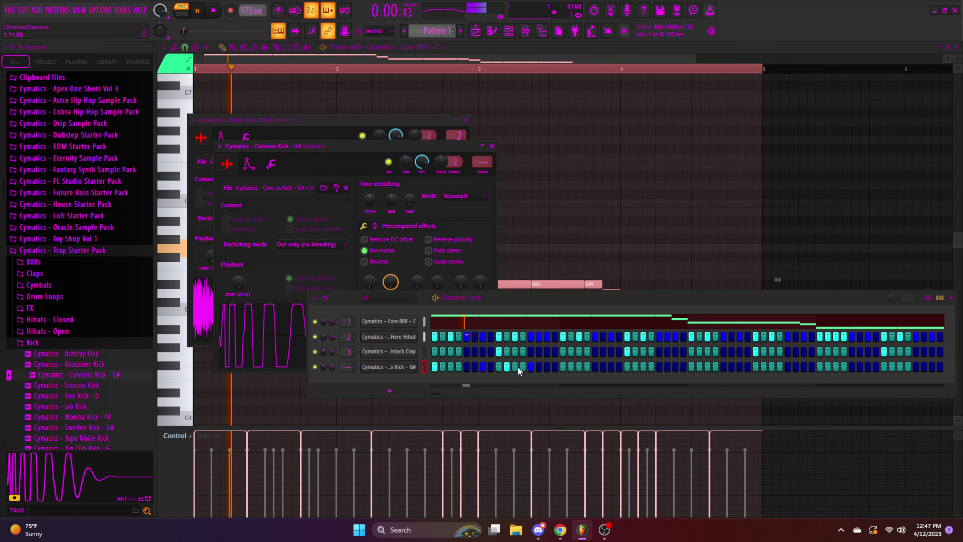
- Program kick hits on steps 1, 7, 13, 21, 33, 45, 53 and 55 and show their velocity graph
right_click(508, 367)
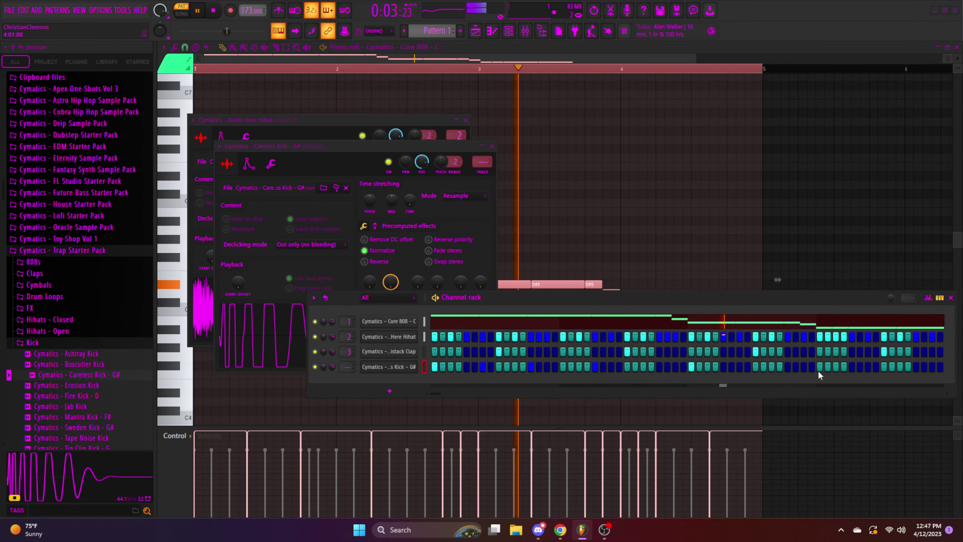
left_click(852, 367)
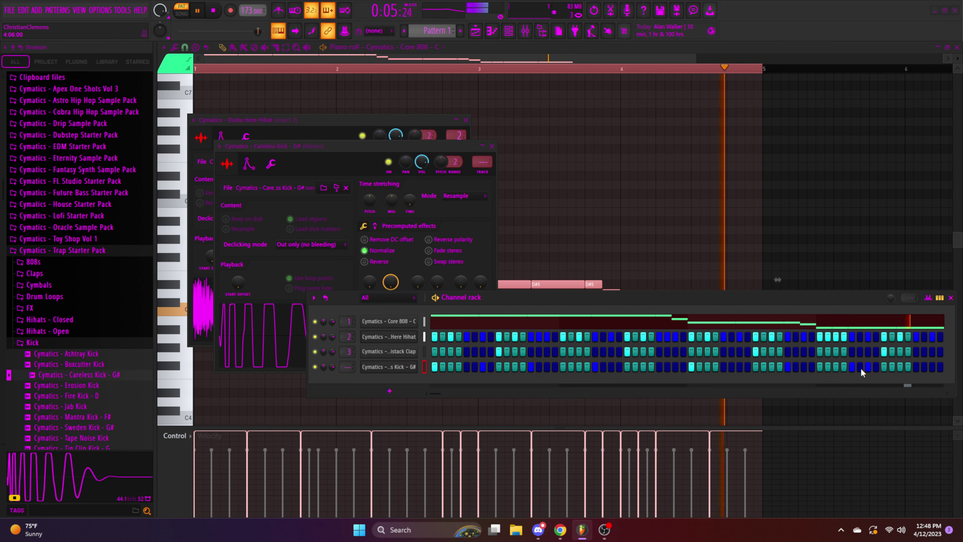
left_click_drag(847, 296, 794, 310)
left_click(874, 312)
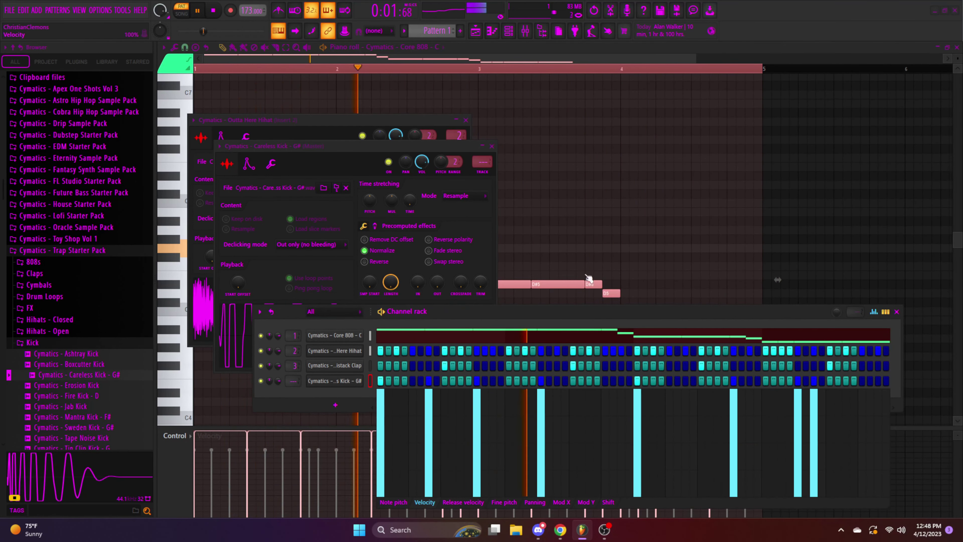
- Route the 808 on Insert 3 only to Insert 5 and sidechain the kick on Insert 4 to Insert 5
key("F9")
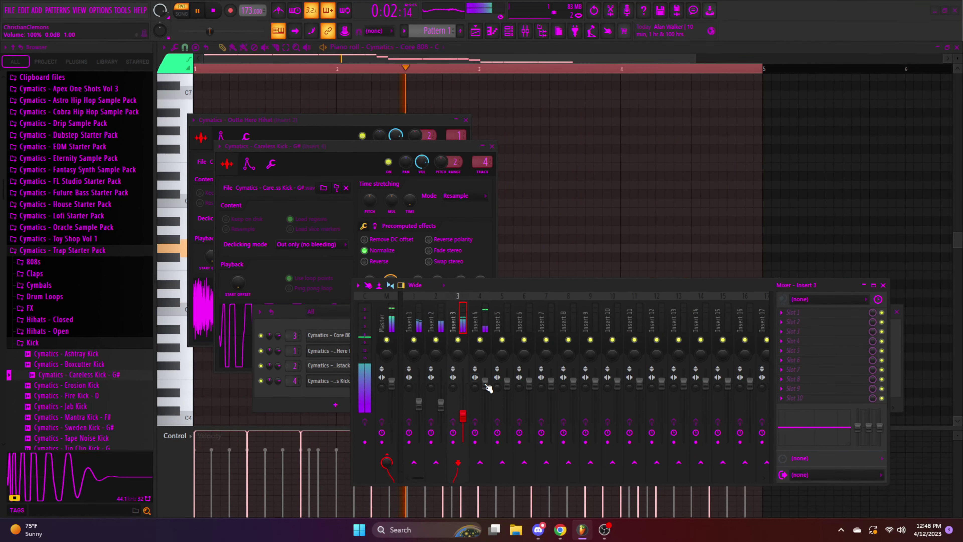
right_click(503, 462)
left_click(531, 476)
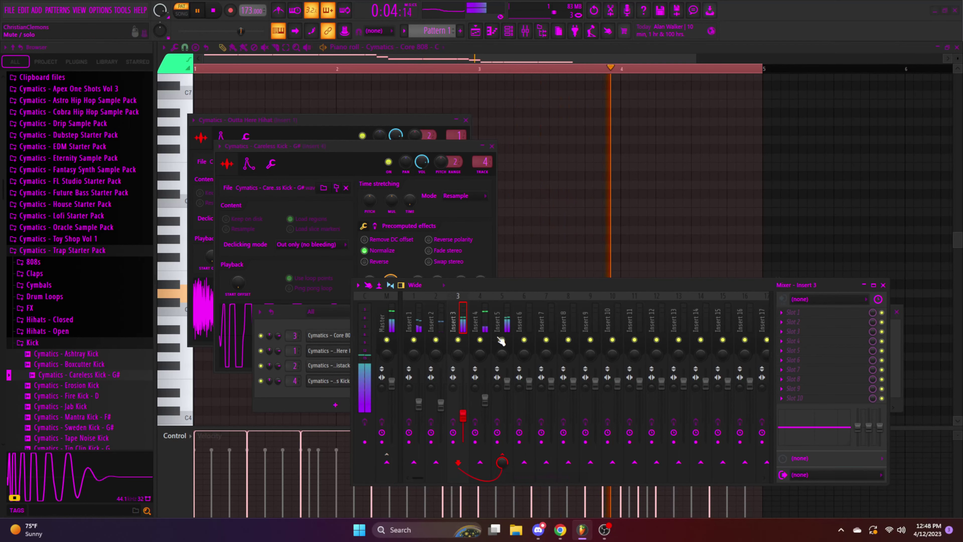
left_click(484, 328)
left_click(503, 464)
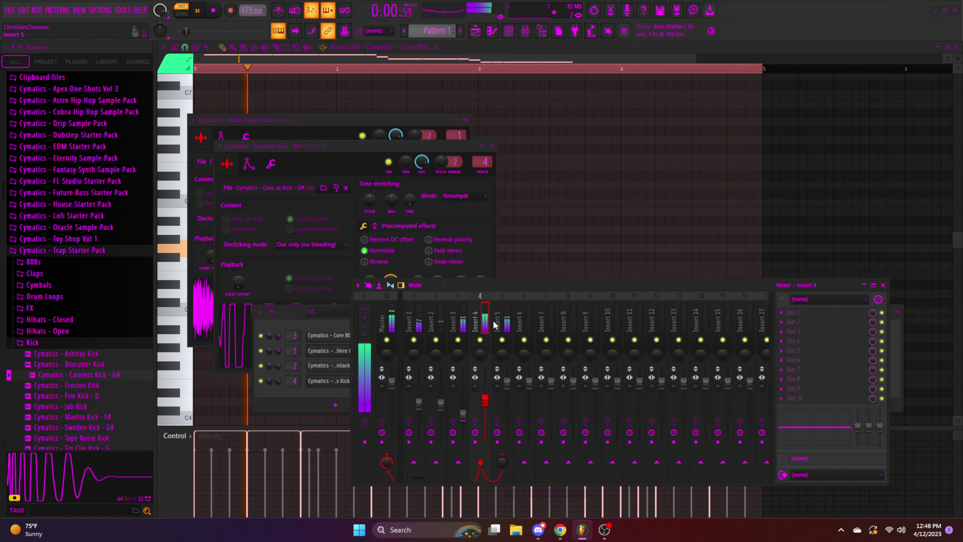
- Add a Fruity Limiter to Insert 5 in COMP mode with sidechain input 2, a lowered threshold and a raised ratio
left_click(795, 312)
left_click(659, 226)
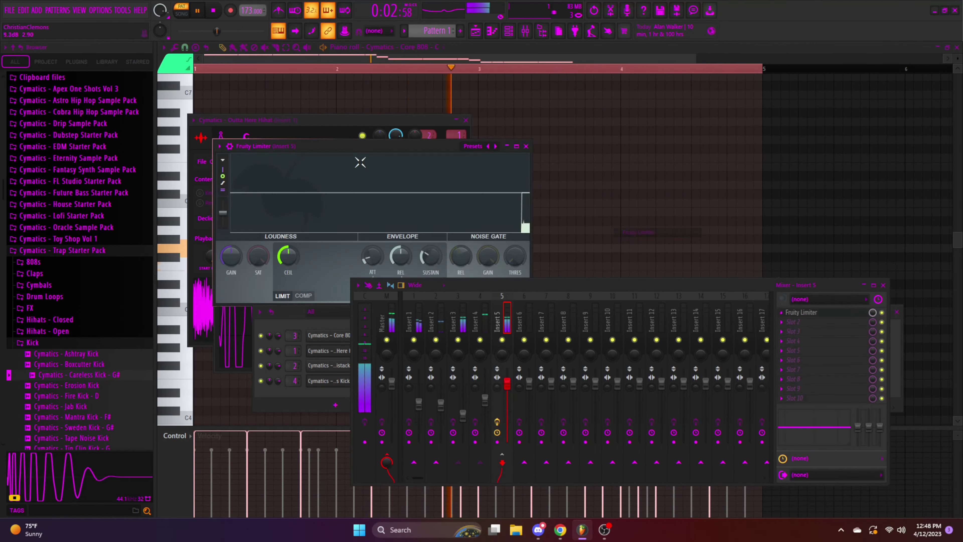
left_click_drag(329, 150, 347, 105)
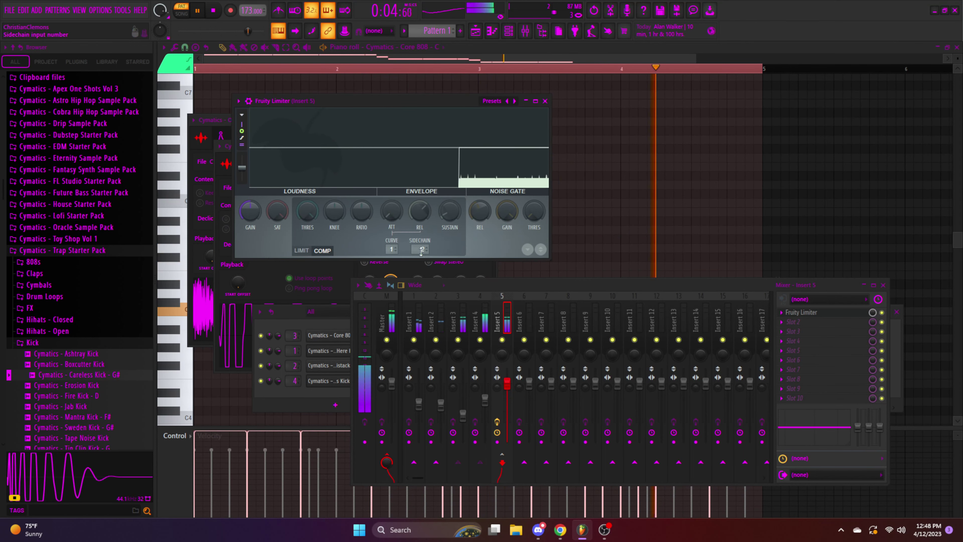
left_click_drag(356, 210, 356, 182)
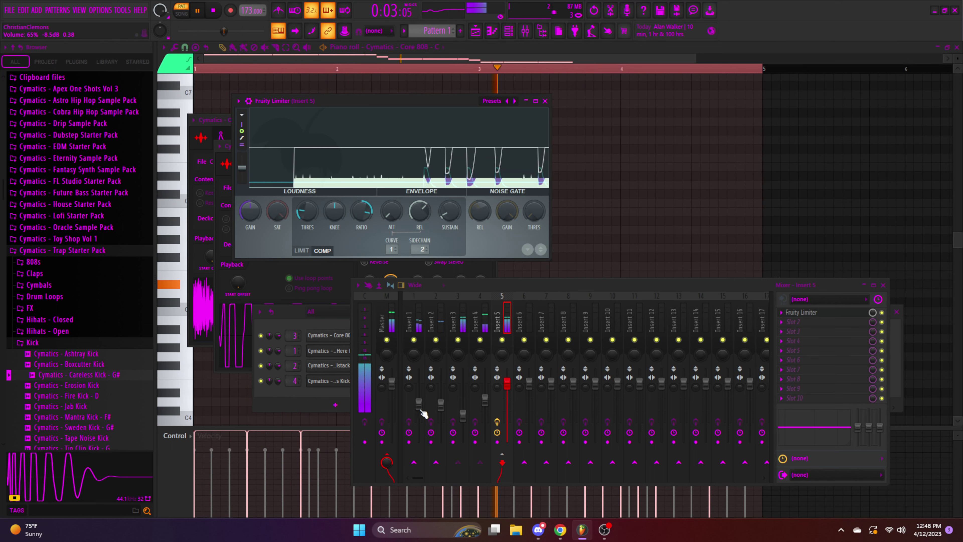
- Lower the hihat's fader on Insert 1 and close the mixer and piano roll
left_click_drag(419, 402, 419, 409)
left_click(883, 285)
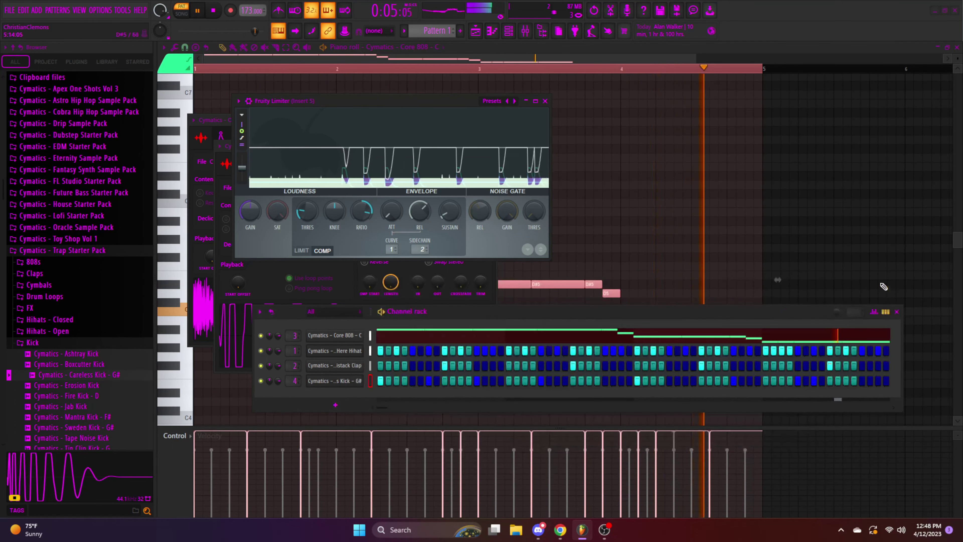
left_click(957, 47)
- Place the Pattern 1 clip on Track 1 of the playlist at bar 9 and play the song from there
left_click(578, 130)
left_click_drag(606, 116, 530, 71)
key("space")
left_click(488, 69)
key("space")
left_click_drag(613, 112, 471, 95)
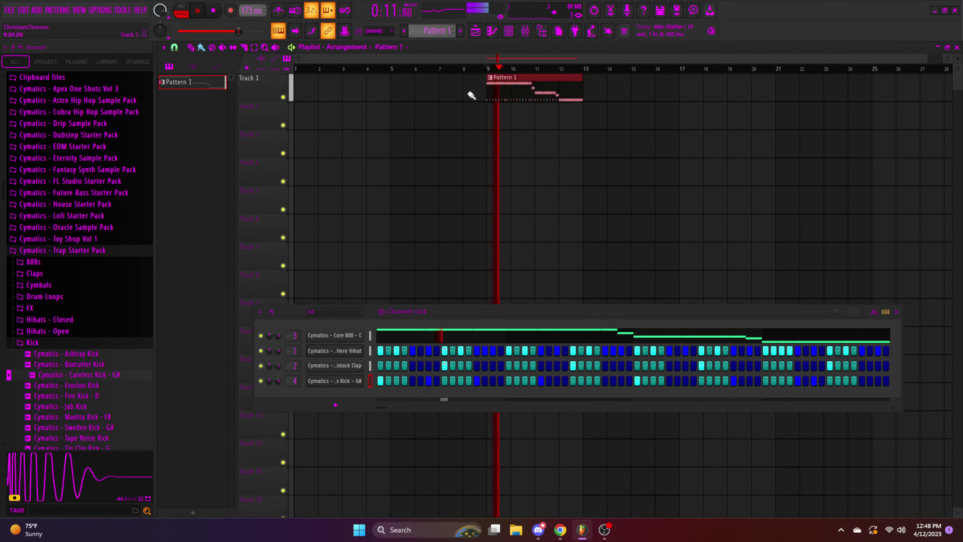
- Duplicate the Pattern 1 clip three times in a row up to bar 25
key("ctrl+b")
key("ctrl+b")
key("ctrl+b")
- Place a four-bar Pattern 2 clip on Track 2 from bar 9 and duplicate it three times up to bar 25
scroll(429, 31, "down", 1)
left_click(499, 124)
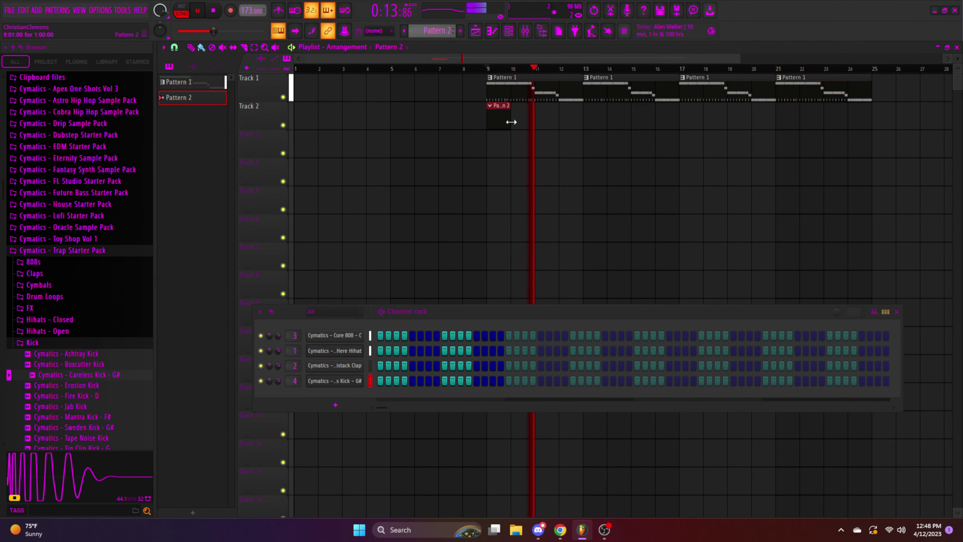
left_click_drag(509, 118, 583, 118)
key("ctrl+b")
key("ctrl+b")
key("ctrl+b")
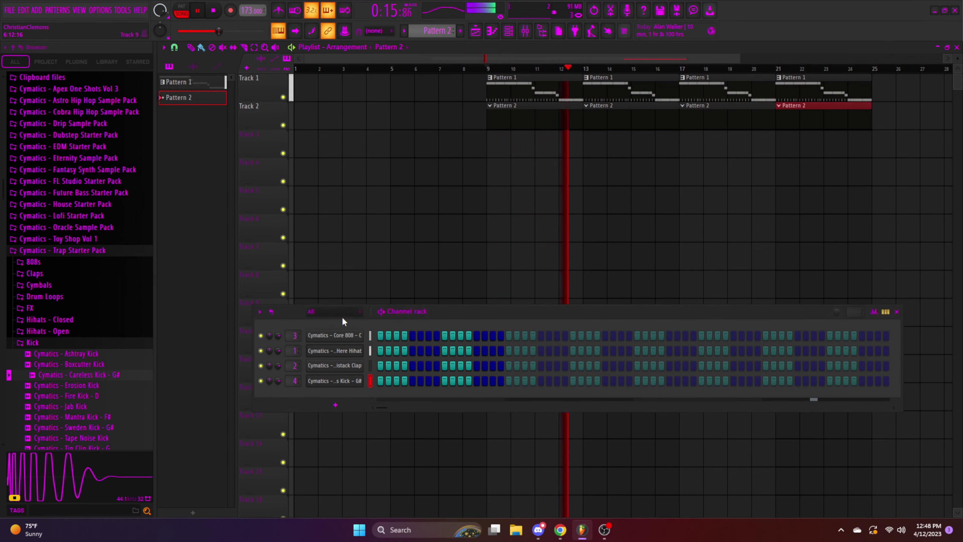
- Lower the clap's fader on Insert 2 to 82% in the mixer and close the mixer
left_click(508, 31)
left_click(525, 30)
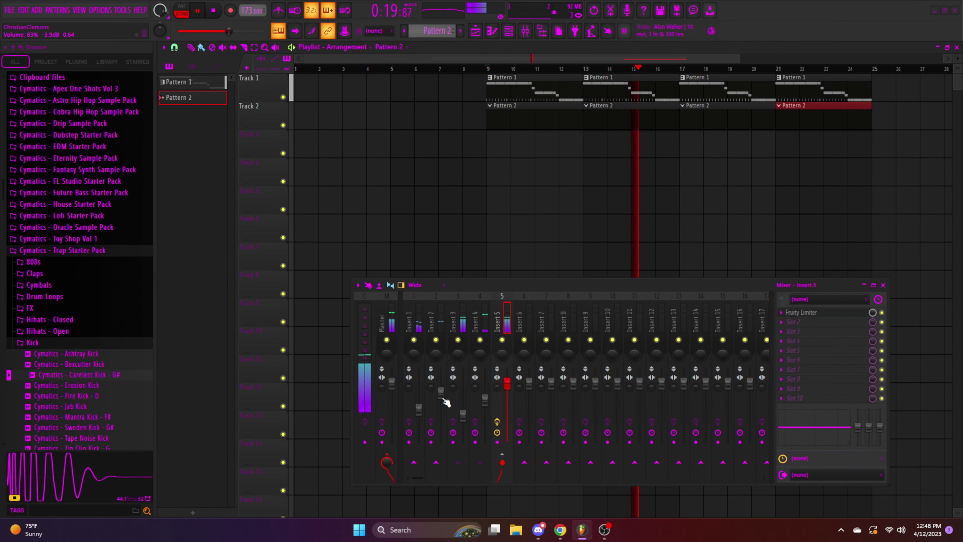
left_click(883, 285)
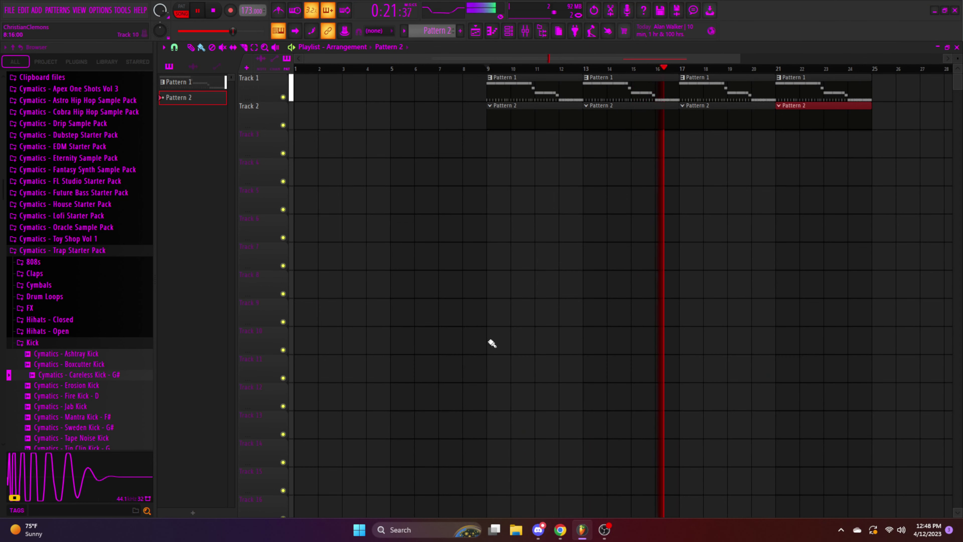
left_click(526, 30)
left_click(508, 30)
left_click(316, 366)
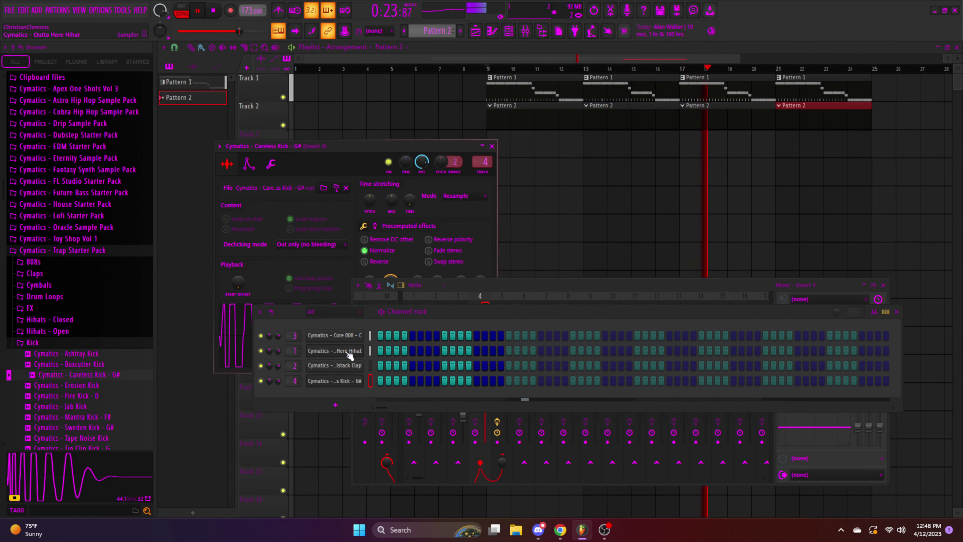
right_click(587, 239)
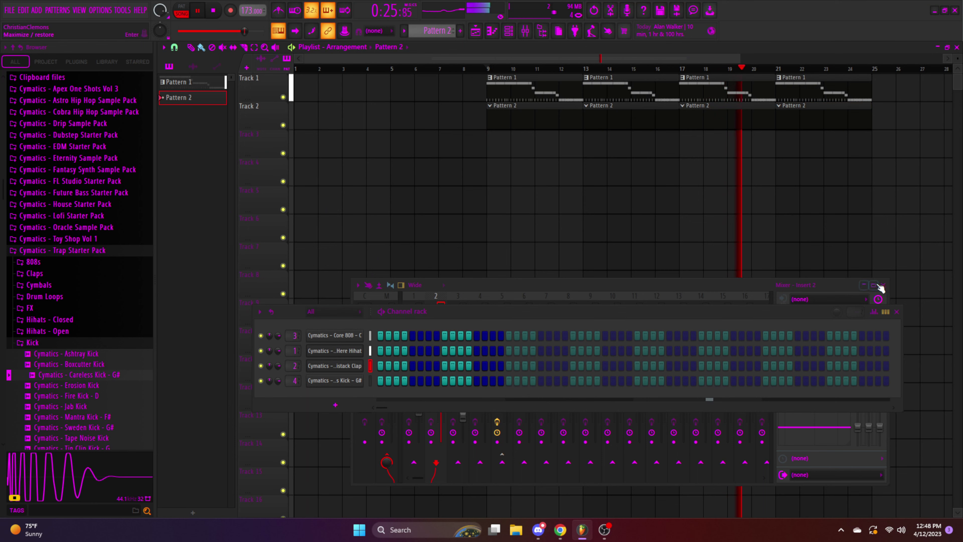
left_click(880, 286)
- Add a FLEX channel and load the Pianopad preset from the Essential Pianos pack
left_click_drag(499, 315, 566, 318)
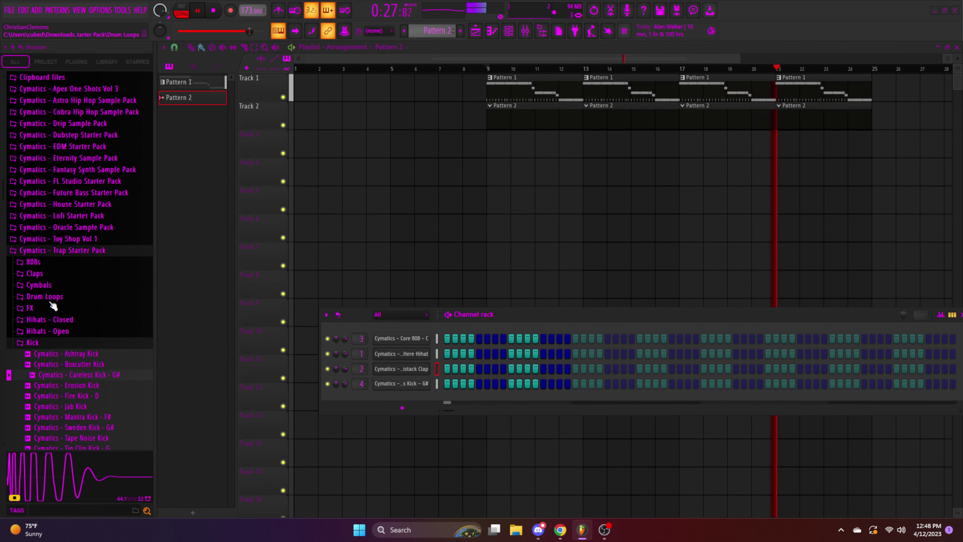
left_click(403, 410)
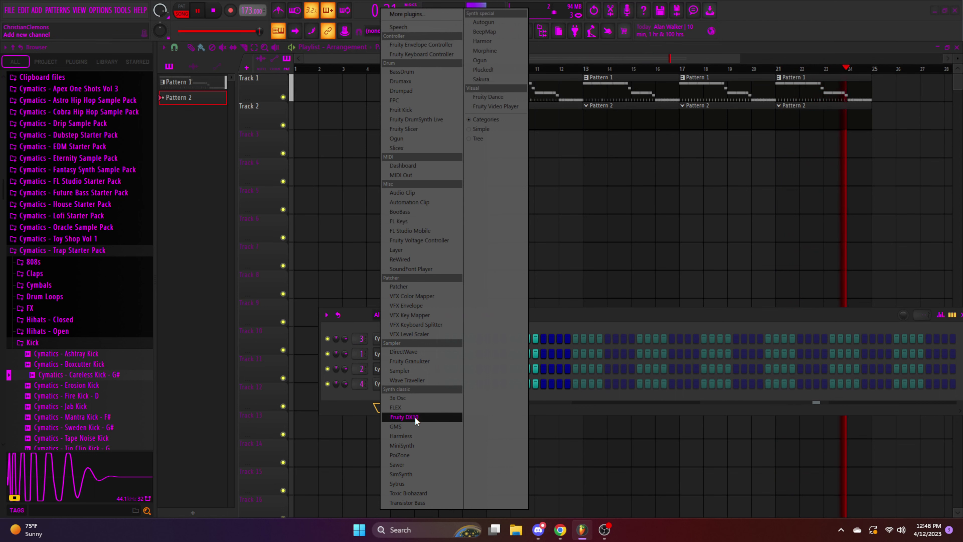
left_click(407, 409)
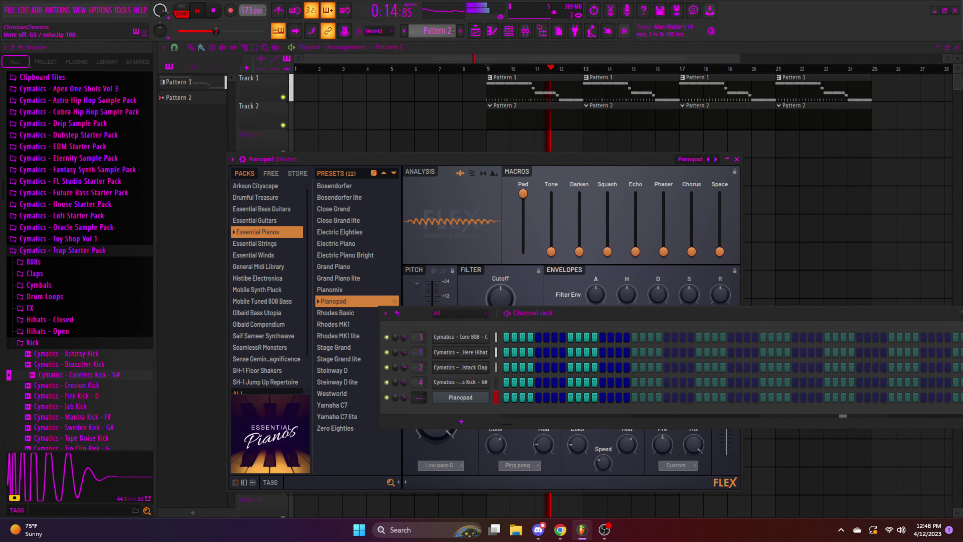
- Open the piano roll of the Pianopad channel and route the channel to mixer track 6
right_click(447, 397)
left_click(512, 373)
key("space")
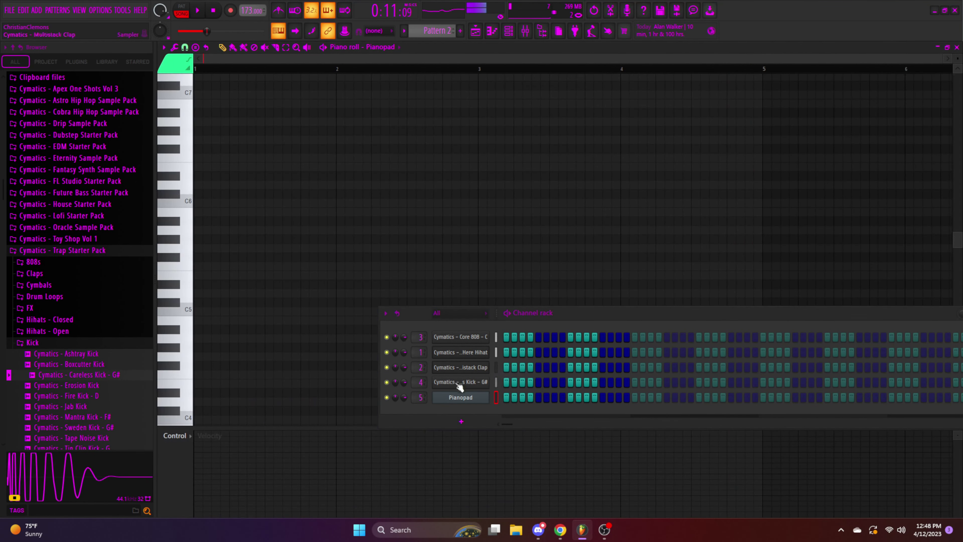
key("space")
scroll(425, 401, "up", 1)
- Draw an eight-note Pianopad melody in bar 1: G6, D6, G6, A6, A#6, C7, A6, G6
left_click_drag(367, 202, 192, 138)
key("space")
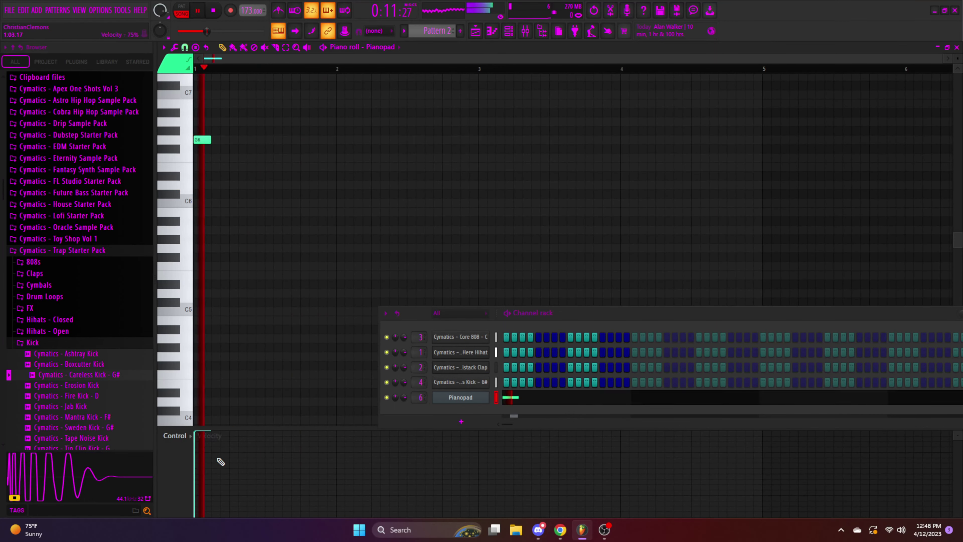
key("space")
left_click_drag(224, 176, 215, 174)
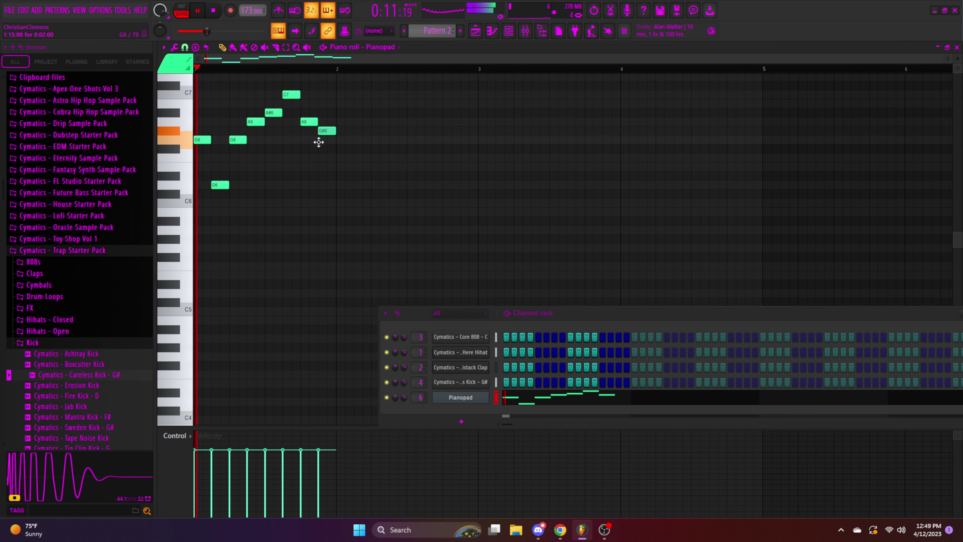
left_click_drag(319, 142, 319, 143)
- Duplicate the one-bar Pianopad melody three times up to bar 5
key("ctrl+b")
key("ctrl+b")
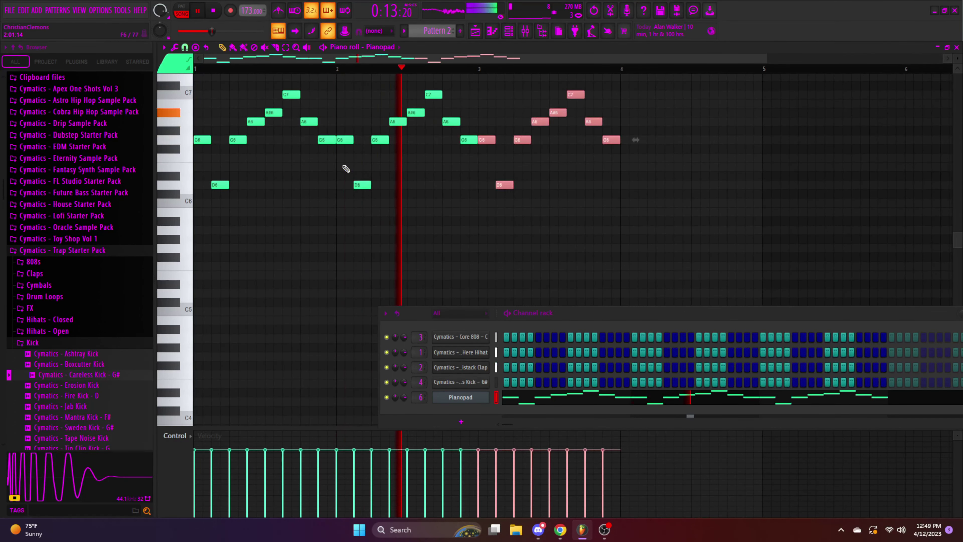
key("ctrl+b")
key("space")
- Add a one-bar chord of D5, G5 and A#5 under the melody in bar 1 and duplicate it through bar 3
left_click(201, 266)
left_click(194, 248)
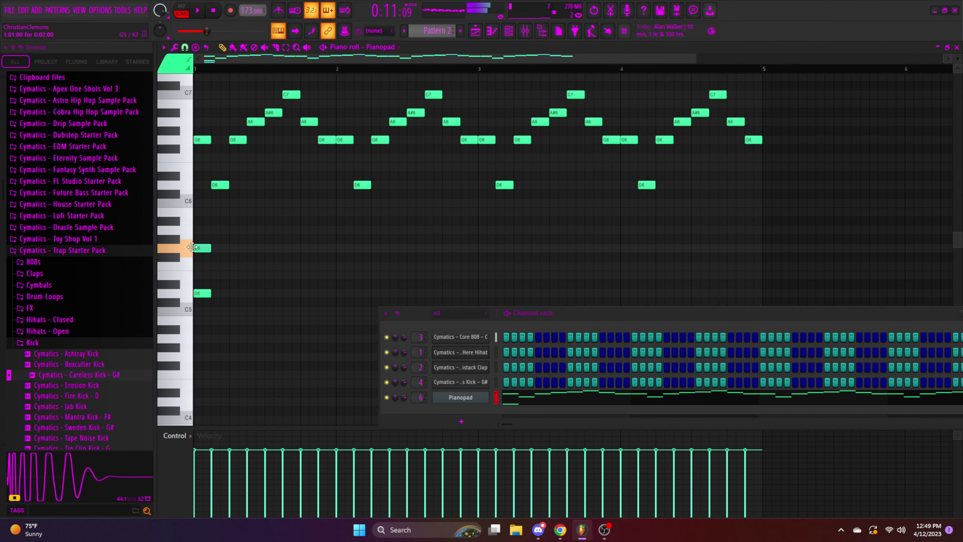
key("space")
left_click_drag(196, 219, 335, 223)
key("ctrl+b")
key("ctrl+b")
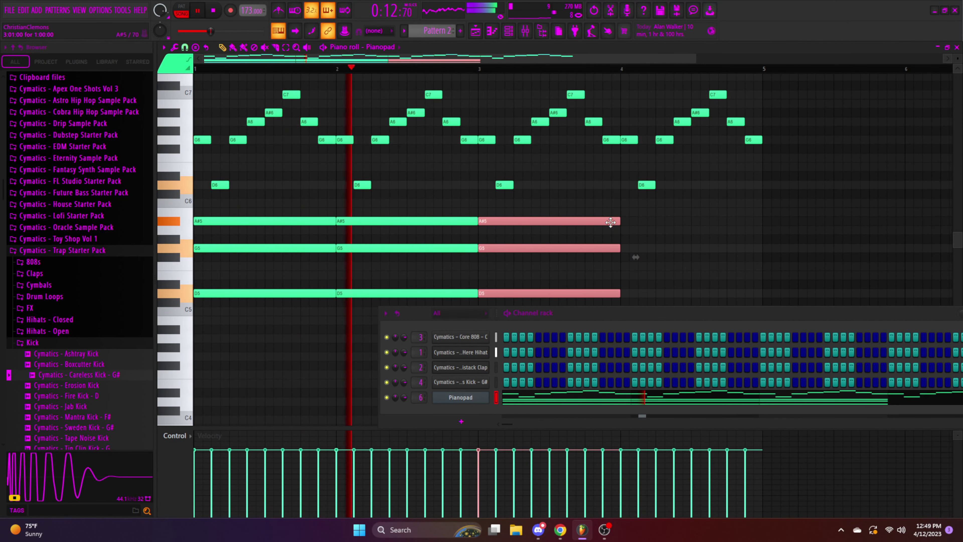
- Raise the lowest chord note in bar 3 to D#5 and duplicate the chord into bar 4
left_click(552, 278)
key("space")
left_click_drag(510, 293, 531, 201)
left_click(550, 288)
key("ctrl+b")
left_click_drag(640, 294, 615, 311)
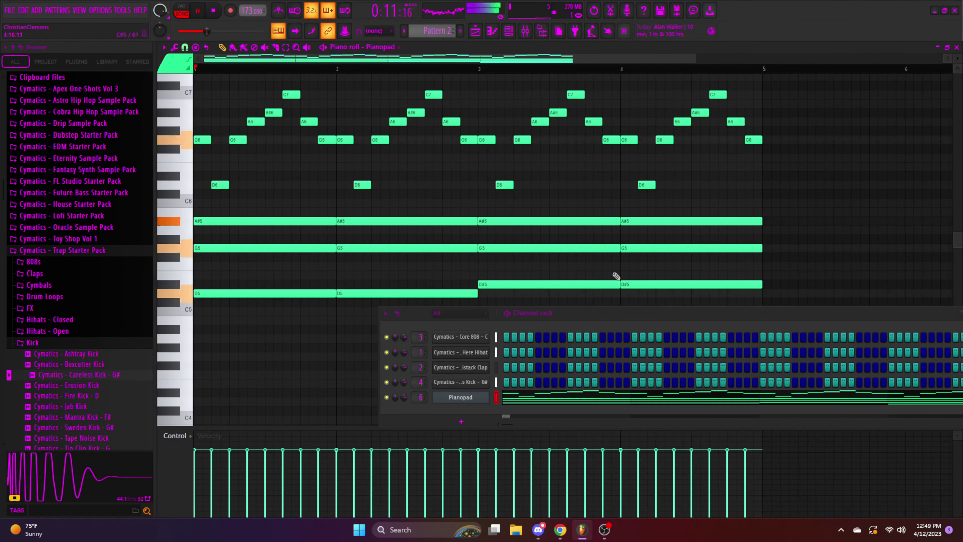
- Play the pattern, lower the Pianopad's fader on Insert 6 and adjust that insert's stereo separation
key("space")
key("F9")
left_click_drag(529, 383, 528, 404)
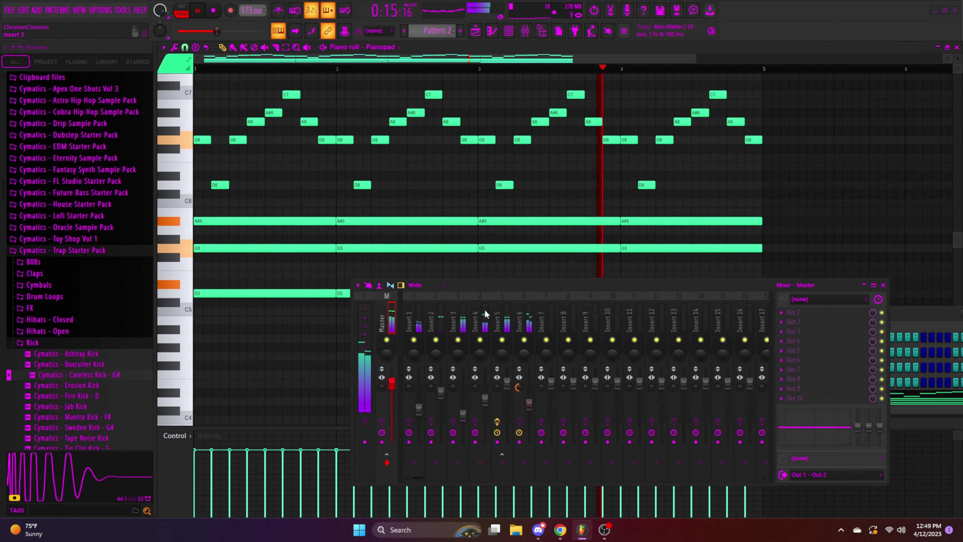
- Add Fruity Limiter to the first effect slot of the Master track and lower its limiter ceiling
left_click(383, 319)
left_click(795, 311)
left_click(641, 233)
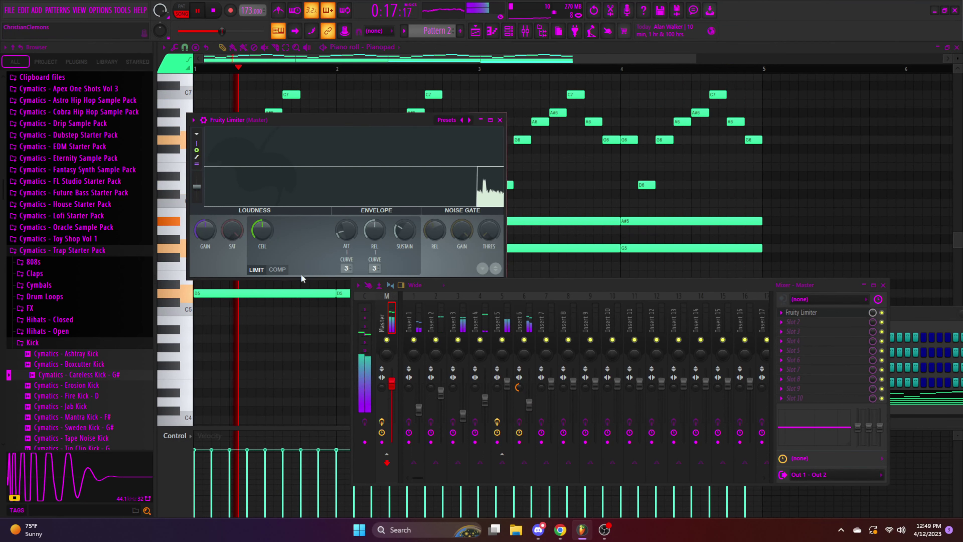
left_click(277, 270)
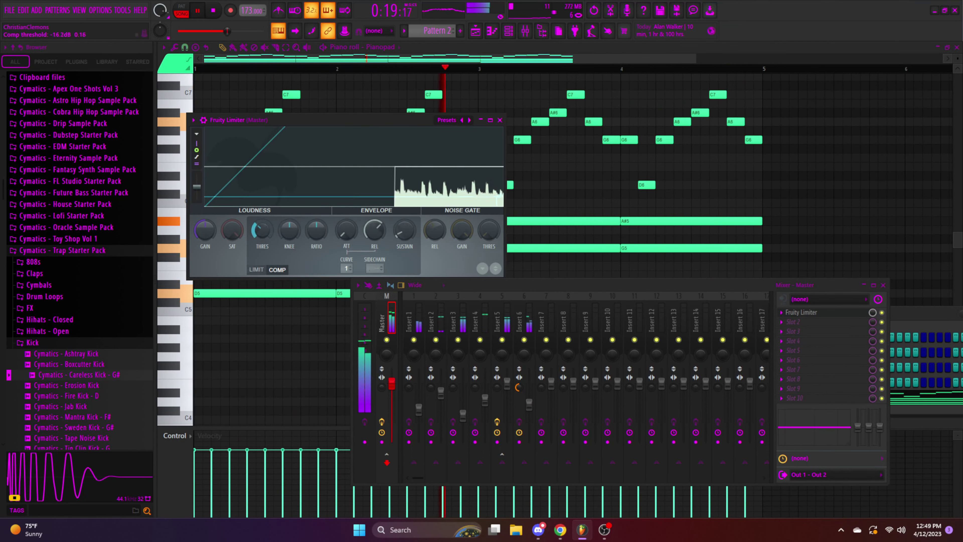
left_click(256, 270)
left_click_drag(263, 230, 263, 259)
- Add Fruity Multiband Compressor to the Master's second slot with the Mastering 2.4dB preset and set its master volume to about 4.5 dB
left_click(777, 324)
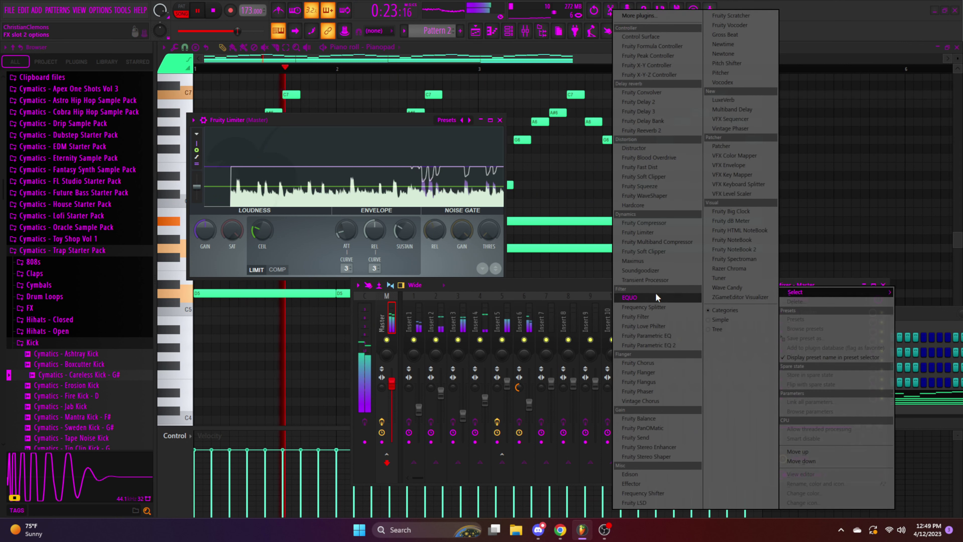
left_click(652, 245)
left_click(550, 134)
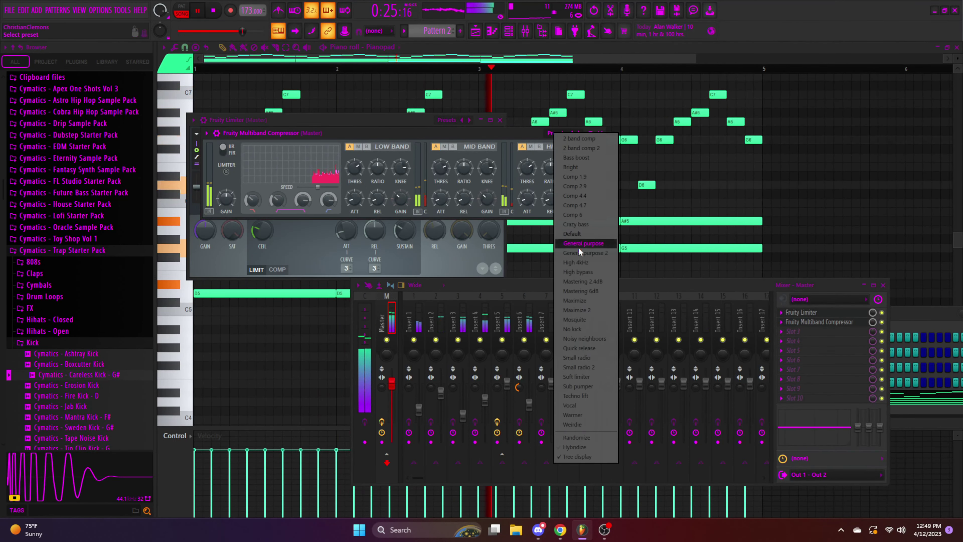
left_click(584, 282)
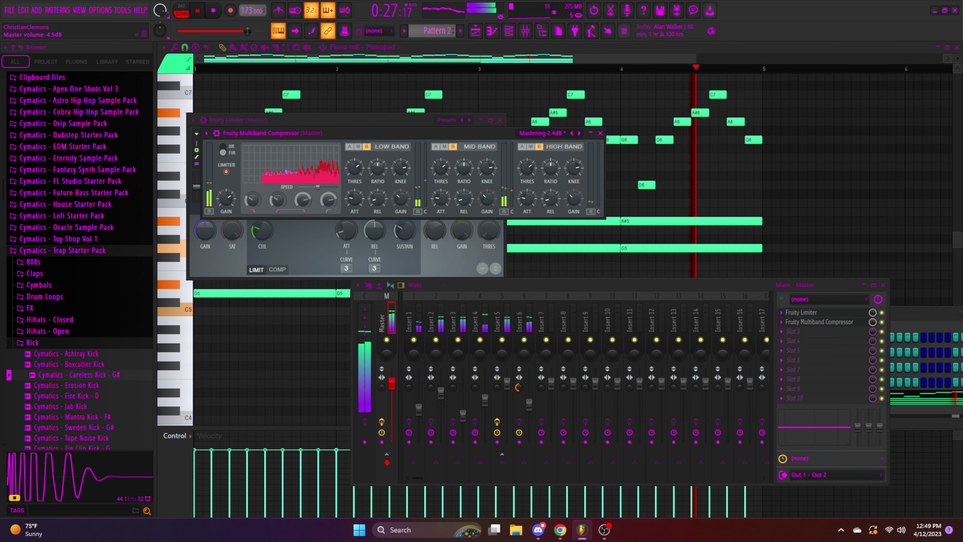
- Close the piano roll and place Pattern 2 clips on Track 2 of the playlist at bars 1 and 5
left_click(775, 154)
left_click(956, 48)
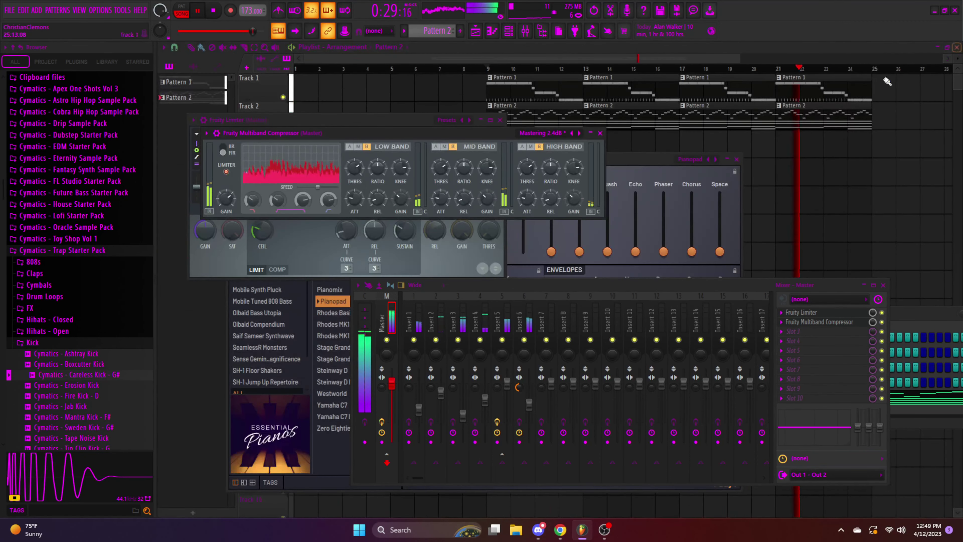
left_click(797, 115)
left_click(538, 124)
left_click(305, 120)
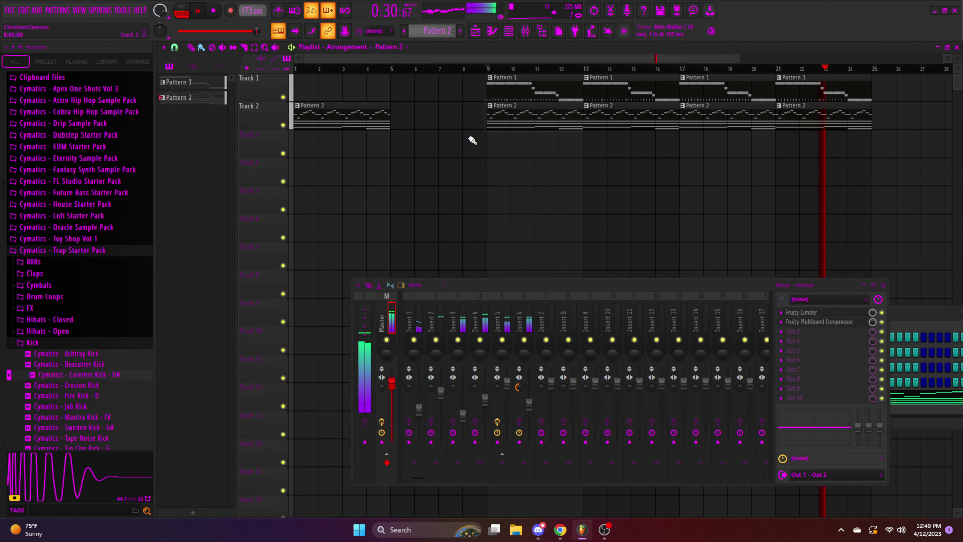
left_click(424, 125)
- Create Pattern 3, place it as a four-bar clip on Track 3 at bar 9 and duplicate it three times up to bar 25
key("F4")
left_click(492, 151)
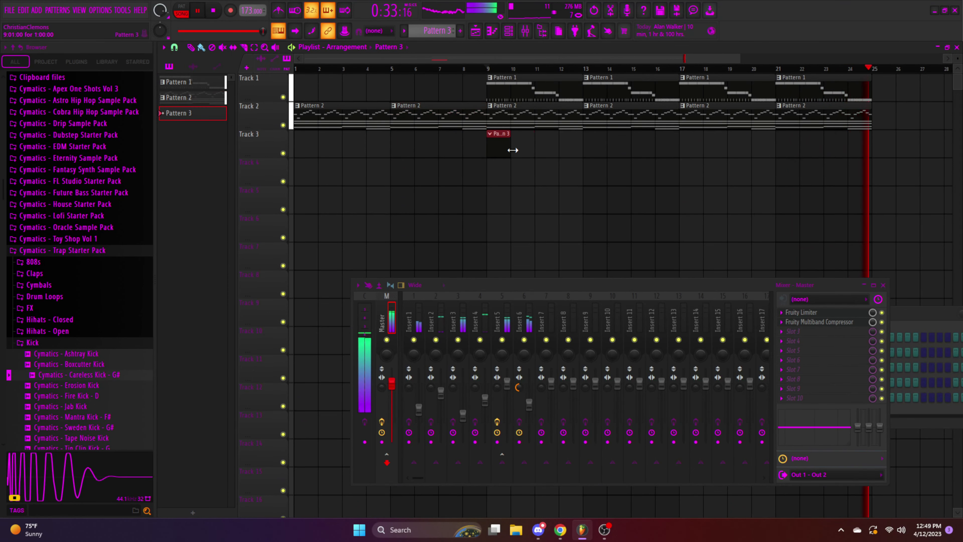
left_click_drag(513, 150, 584, 151)
left_click(569, 150, "ctrl")
key("ctrl+b")
key("ctrl+b")
key("ctrl+b")
- Close the mixer and add a Toxic Biohazard channel routed to mixer track 7
left_click(883, 285)
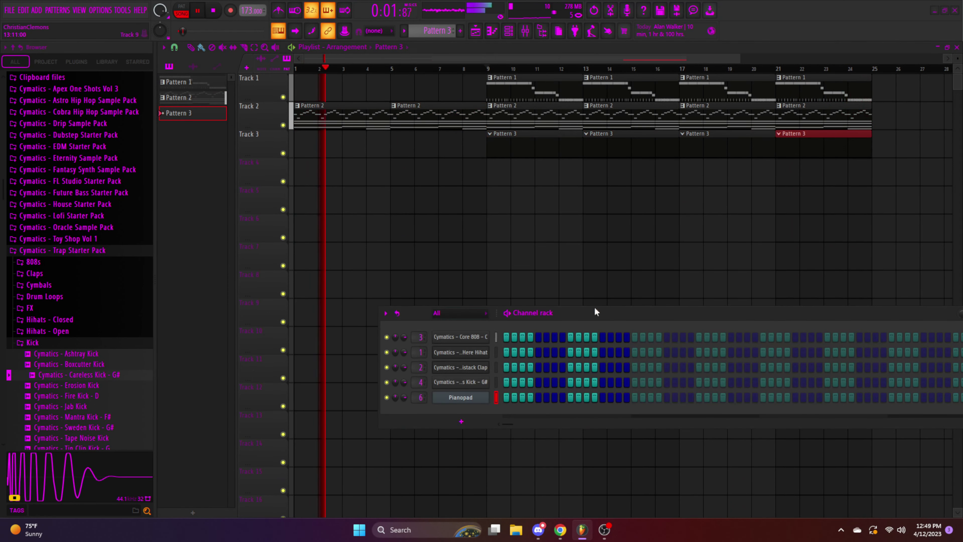
left_click(461, 421)
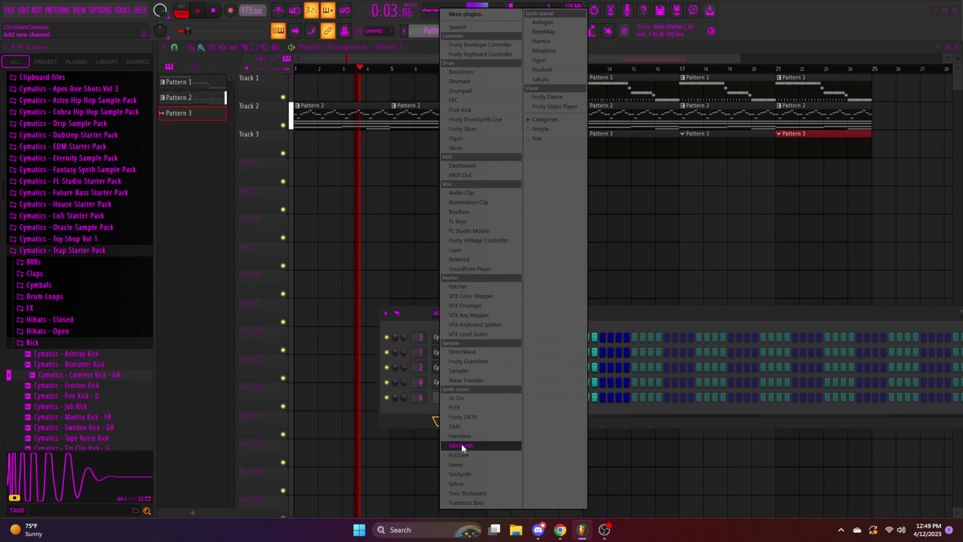
left_click(489, 493)
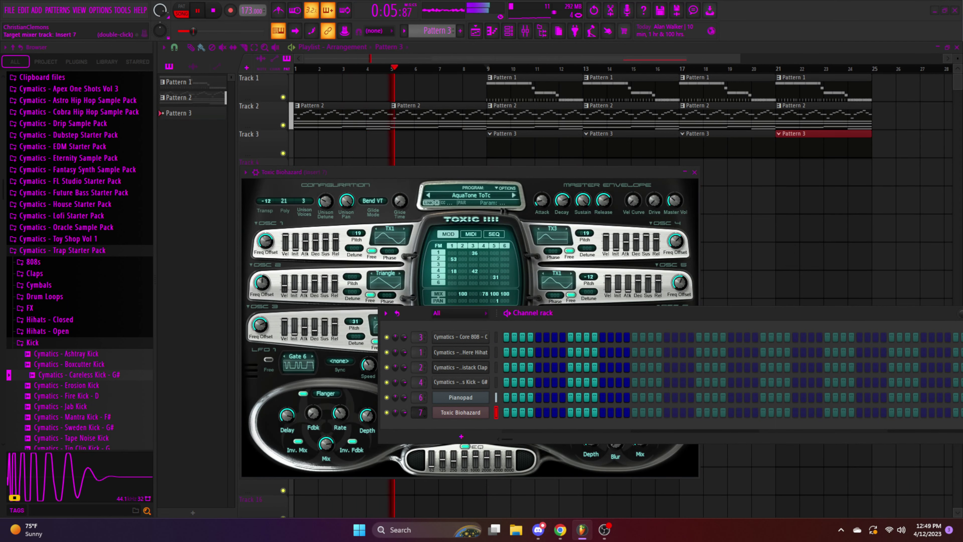
- Load the FmPianoD preset from Toxic Biohazard's Keyboards bank and close the synth
left_click(477, 196)
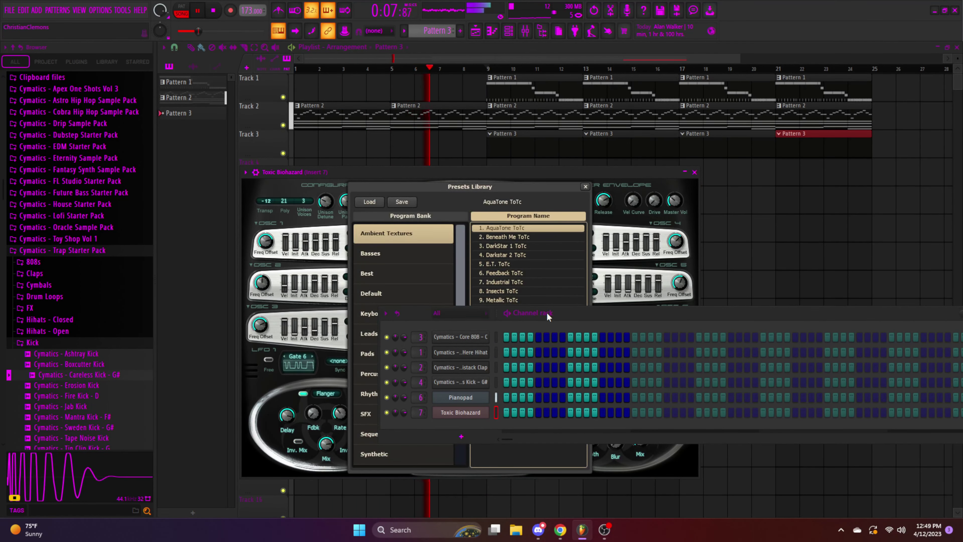
left_click_drag(548, 315, 704, 287)
left_click(479, 194)
left_click(476, 197)
left_click(395, 294)
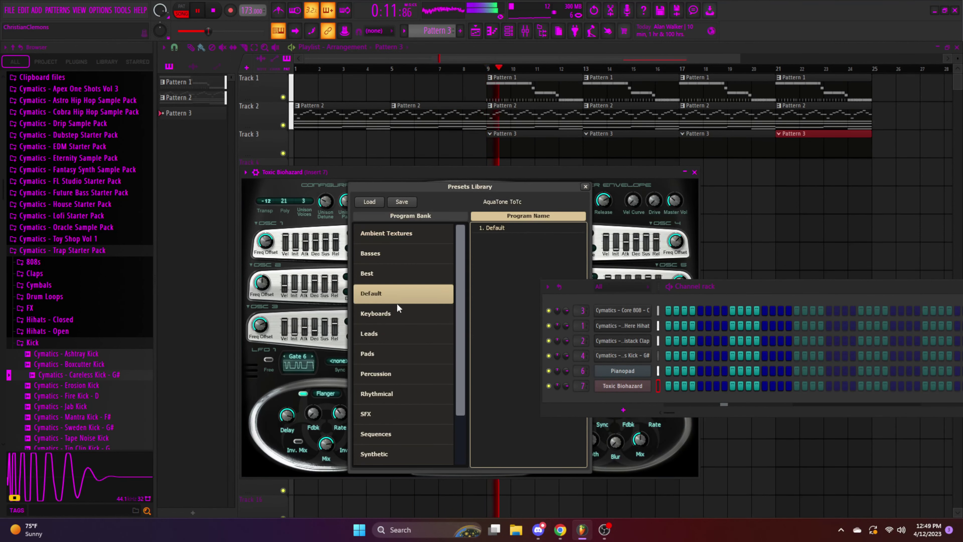
left_click(397, 314)
left_click(506, 300)
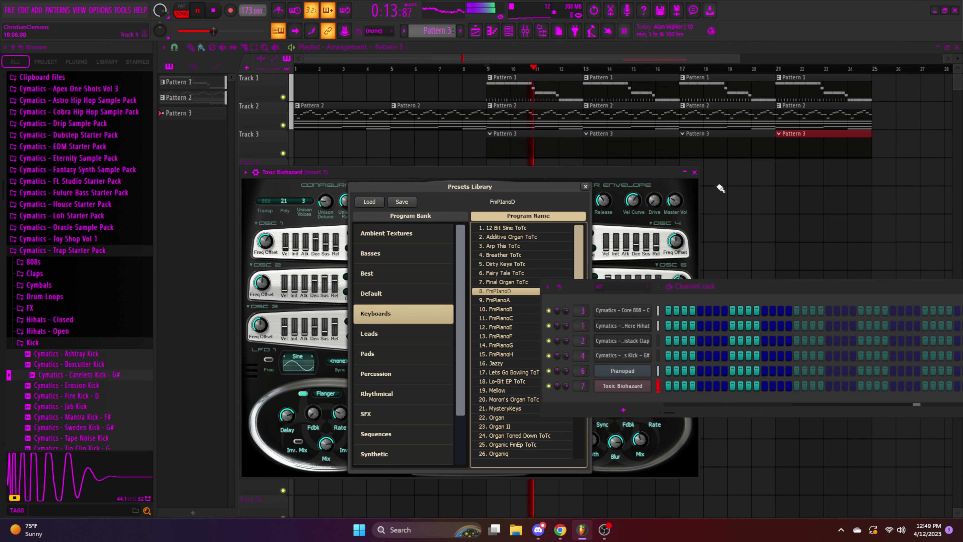
left_click(694, 173)
- Copy the Pianopad notes from Pattern 2 into Toxic Biohazard in Pattern 3, and lower that channel's fader on Insert 7
left_click(605, 118)
right_click(619, 371)
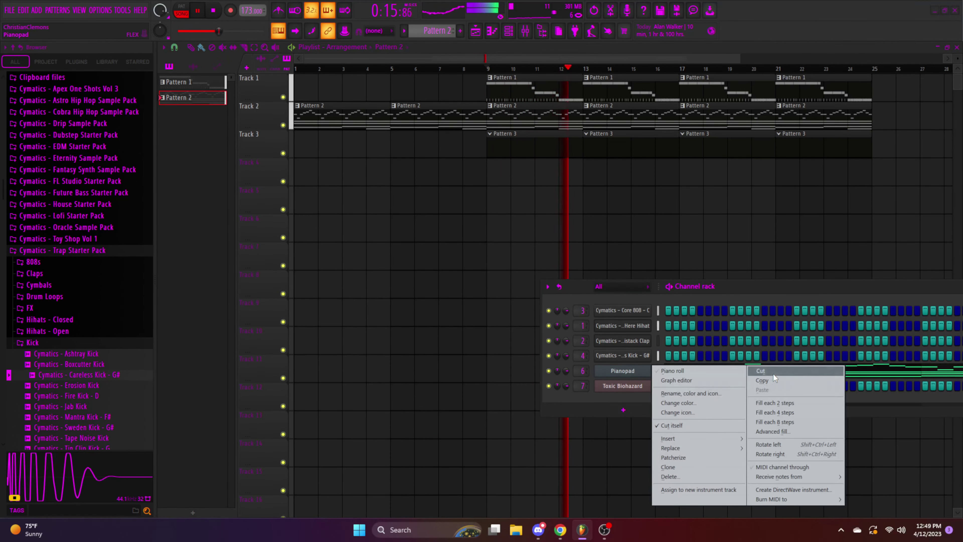
left_click(782, 381)
left_click(560, 152)
right_click(623, 387)
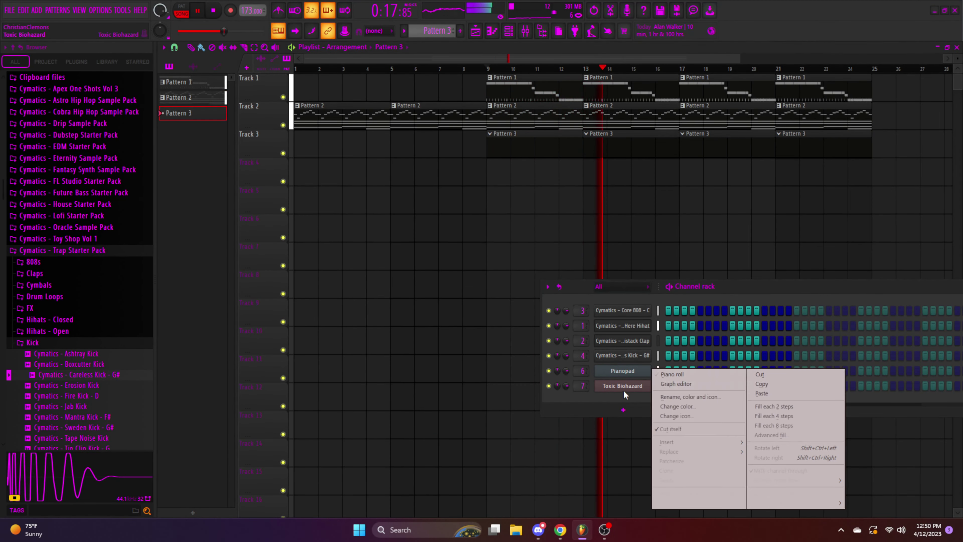
left_click(772, 391)
left_click(527, 37)
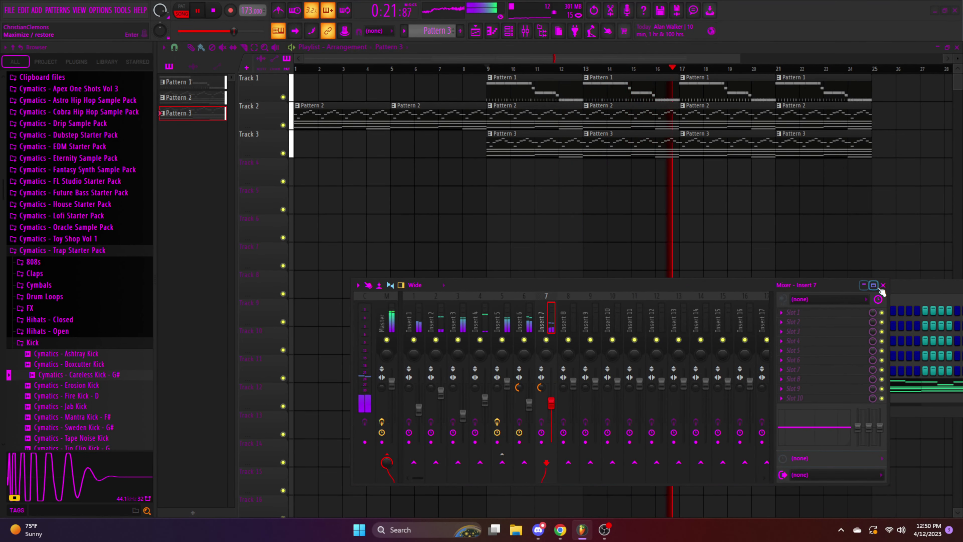
- Duplicate the Pattern 1 and Pattern 2 clips of bars 9 to 25 on Tracks 1 and 2 up to bar 41
scroll(760, 77, "down", 3)
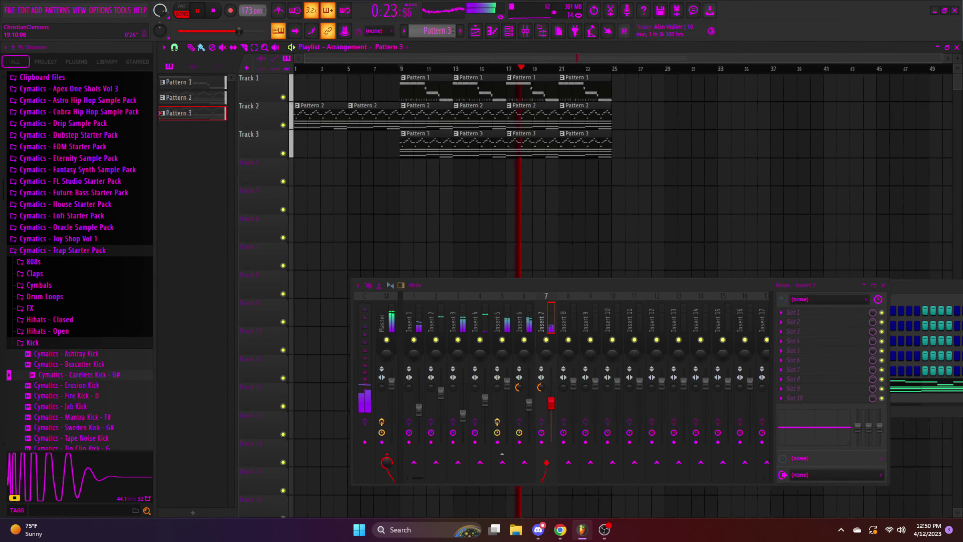
left_click_drag(618, 124, 418, 84)
key("ctrl+b")
- Duplicate all clips from bar 9 to bar 41 on the three tracks twice, up to bar 105
scroll(634, 61, "down", 2)
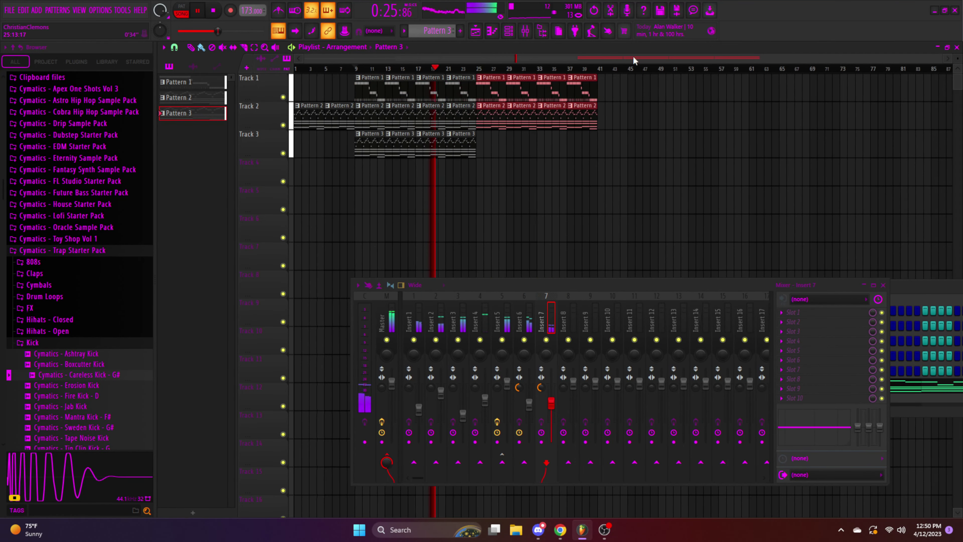
mouse_move(647, 213)
left_mouse_down()
mouse_move(416, 92)
mouse_move(358, 84)
left_mouse_up()
key("ctrl+b")
key("ctrl+b")
scroll(719, 65, "right", 5)
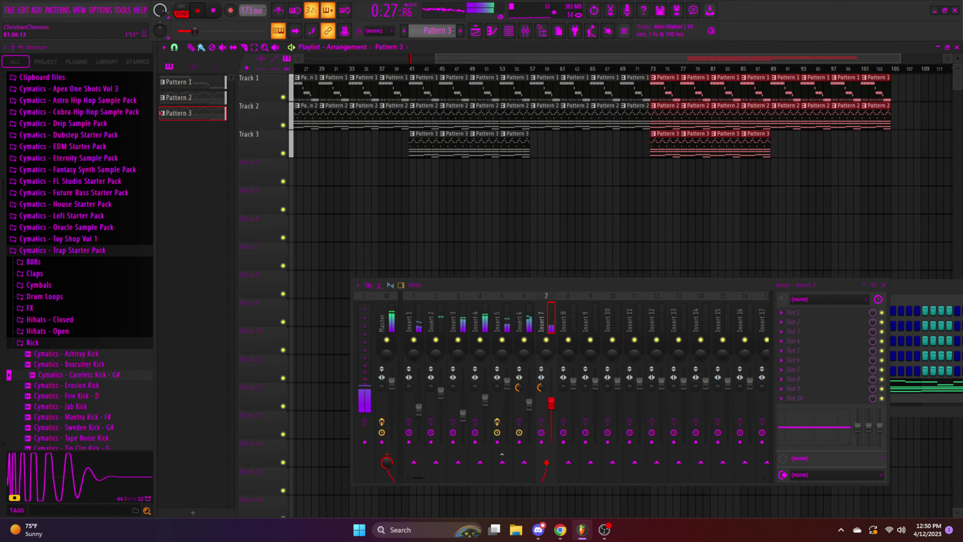
- Add another 16-bar copy of the Pattern 1, 2 and 3 clips on Tracks 1 to 3 from bar 105 to bar 121
scroll(714, 252, "down", 3)
left_click(714, 253, "ctrl")
left_click_drag(657, 178, 745, 92)
- Duplicate the last two Pattern 2 clips on Track 2 up to bar 129 and close the mixer
left_click(820, 126)
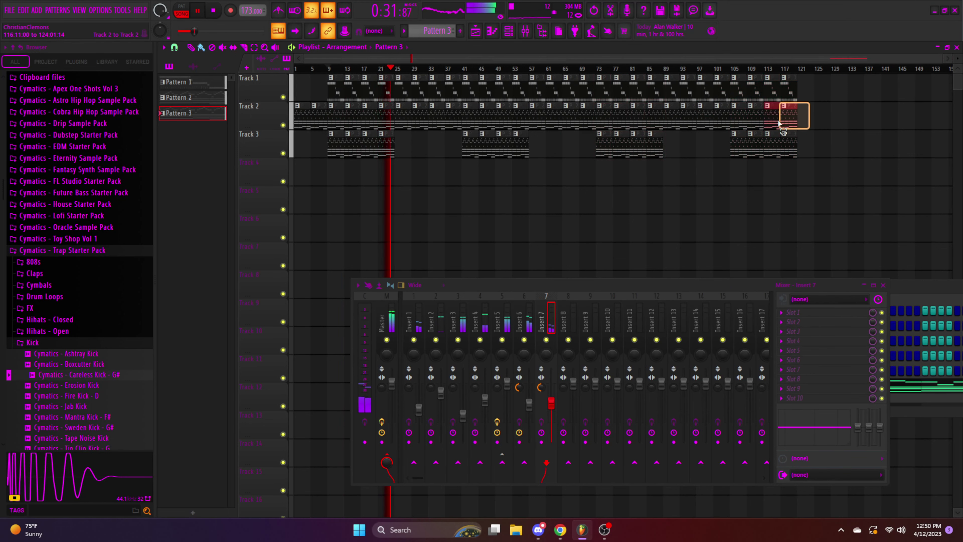
left_click(883, 285)
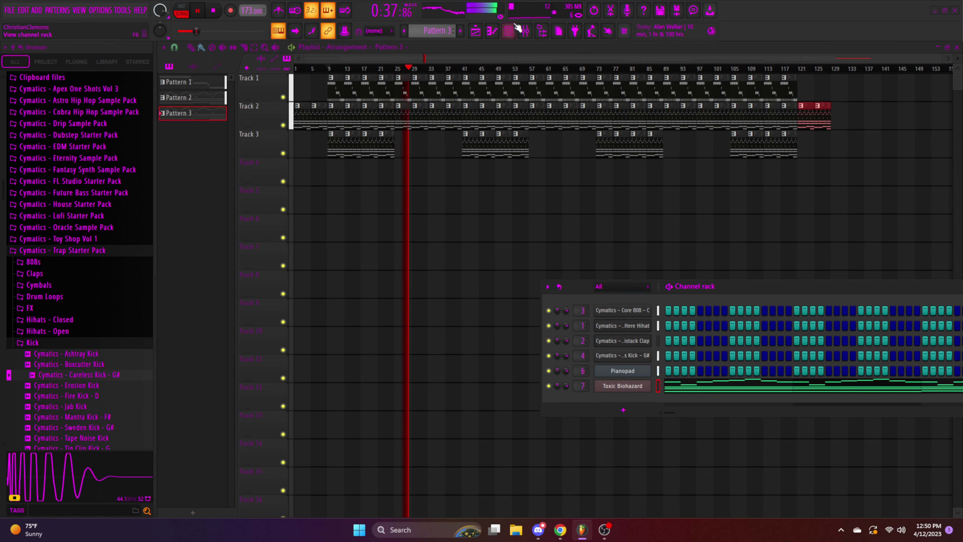
- Clear the playlist view by closing the mixer and the channel rack
left_click(531, 31)
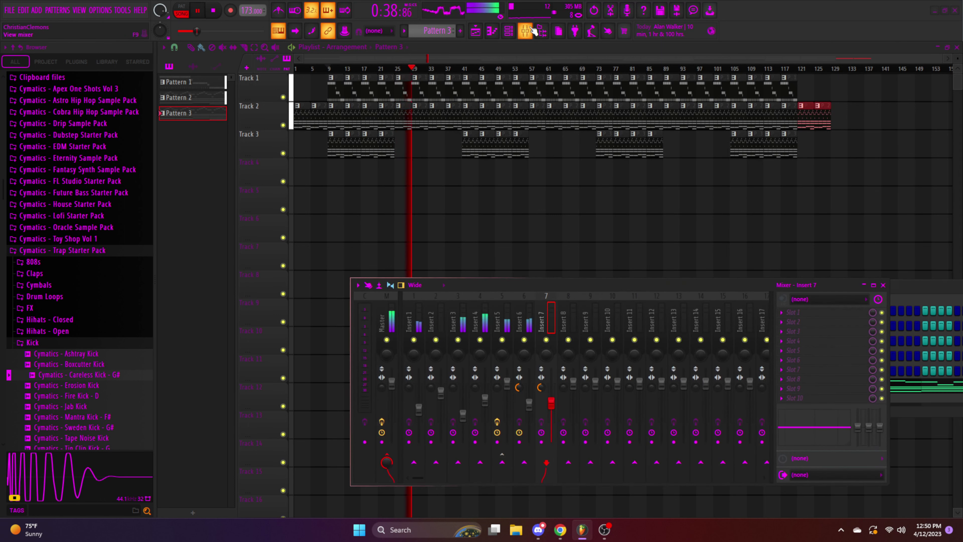
left_click(884, 286)
left_click_drag(761, 288, 519, 345)
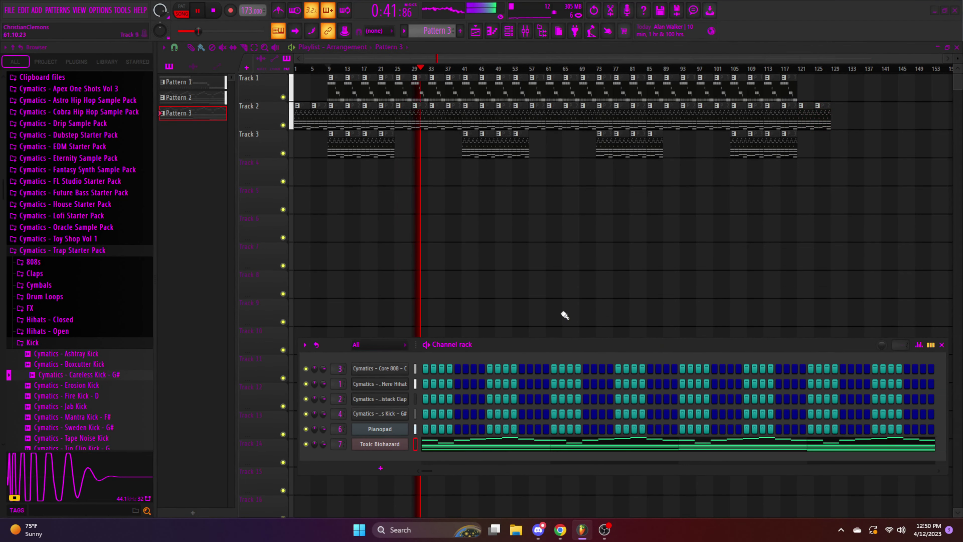
left_click(943, 344)
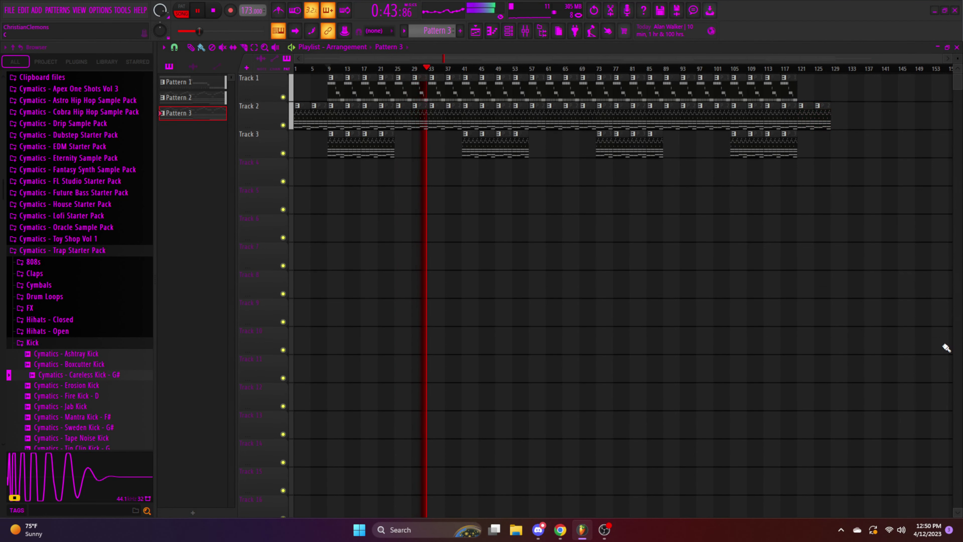